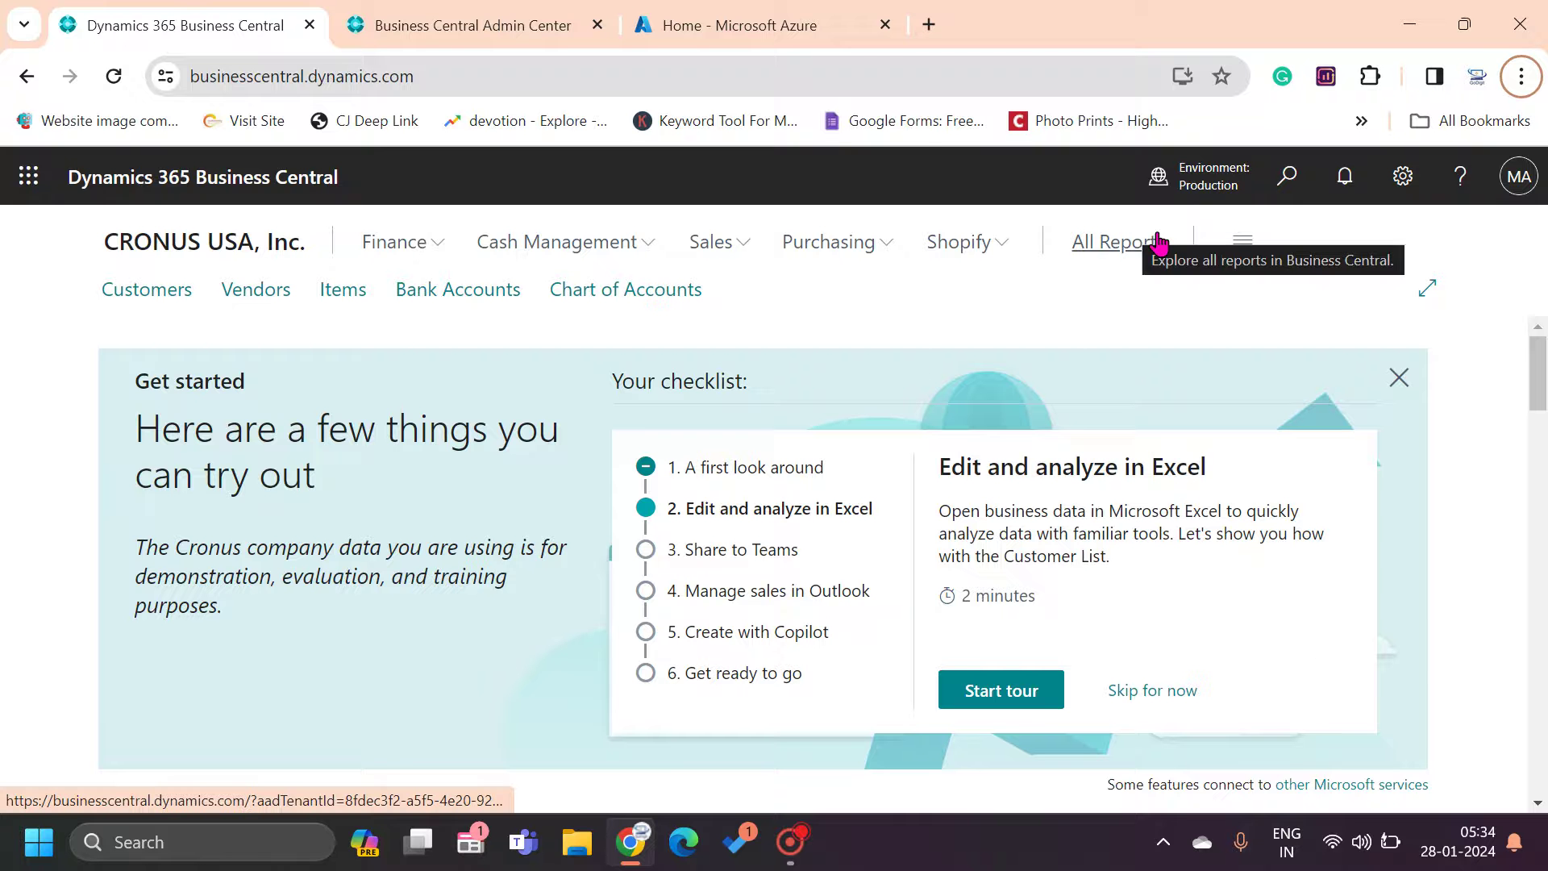
Look at Business Central's settings list, the admin center's environments and the Tell Me search
{"action": "left_click", "coordinate": [1404, 182]}
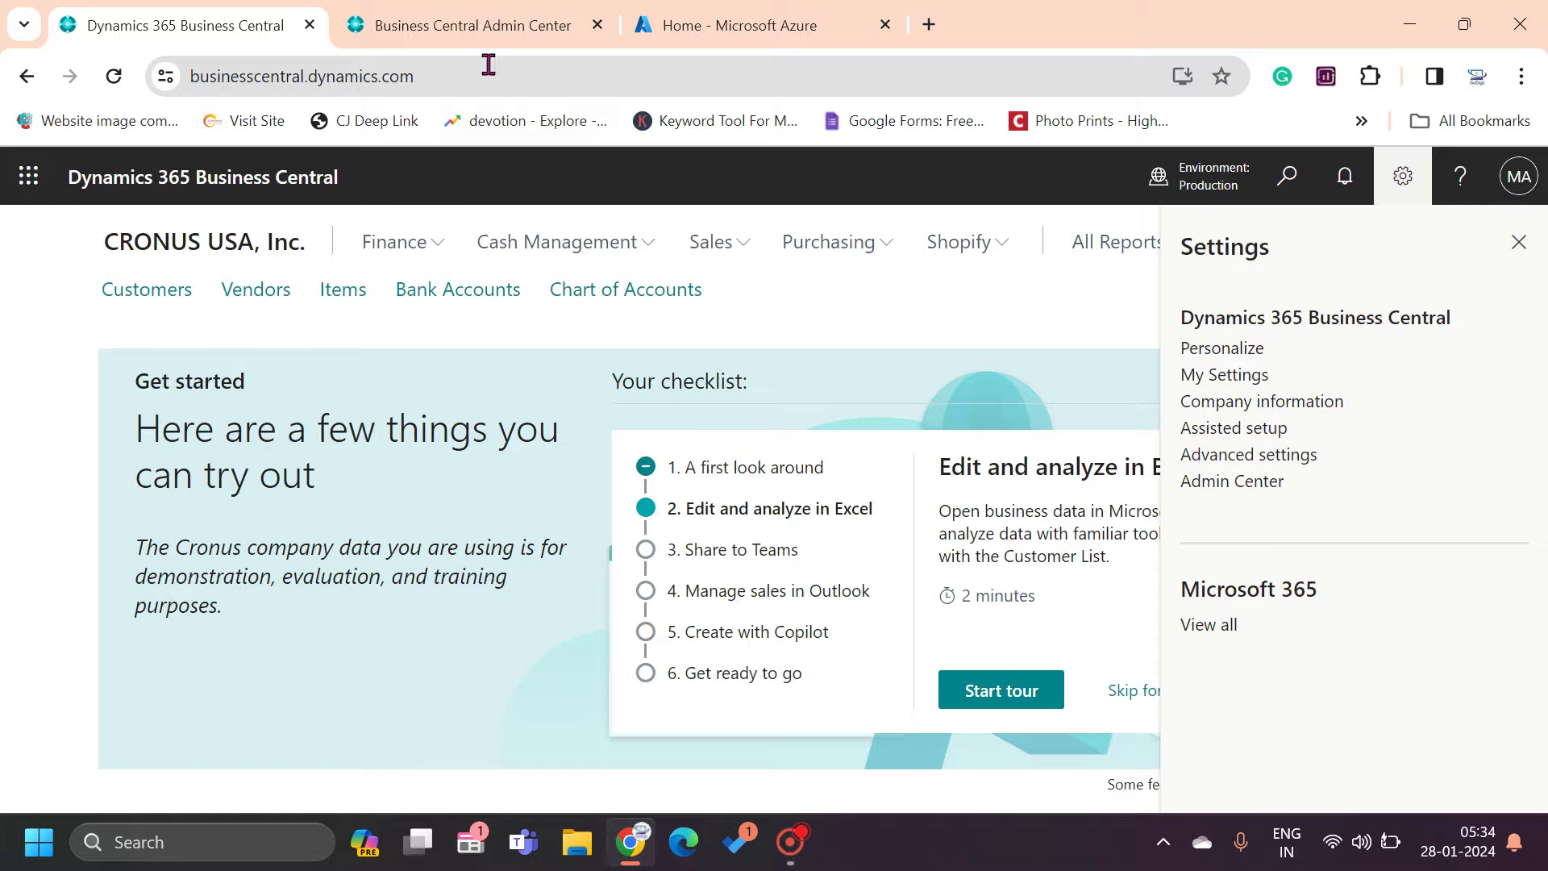
{"action": "left_click", "coordinate": [484, 26]}
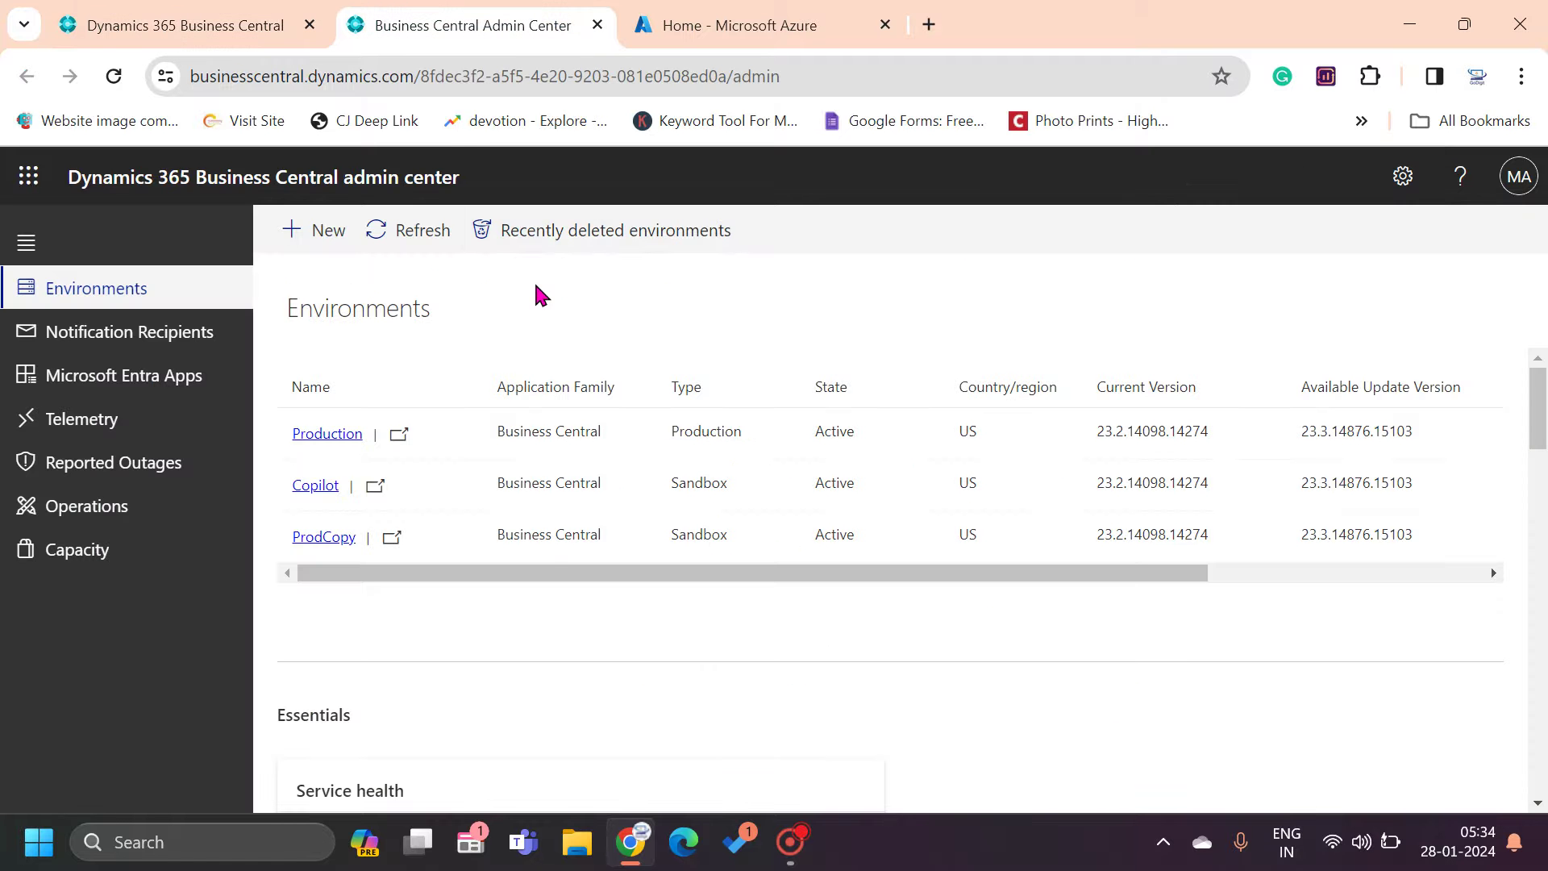
{"action": "left_click", "coordinate": [234, 32]}
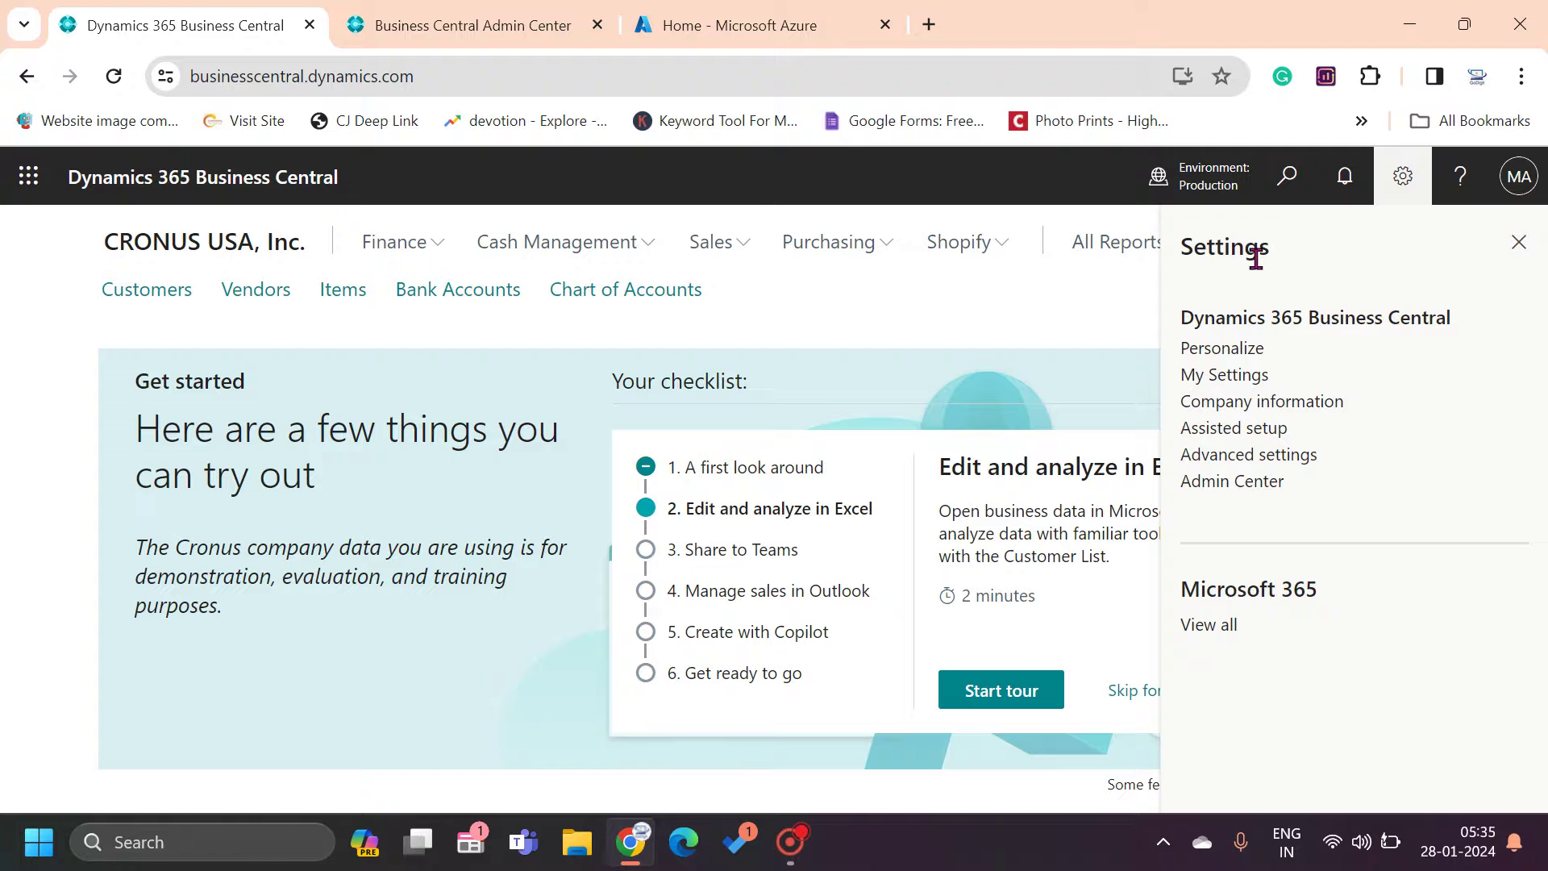
{"action": "left_click", "coordinate": [1290, 176]}
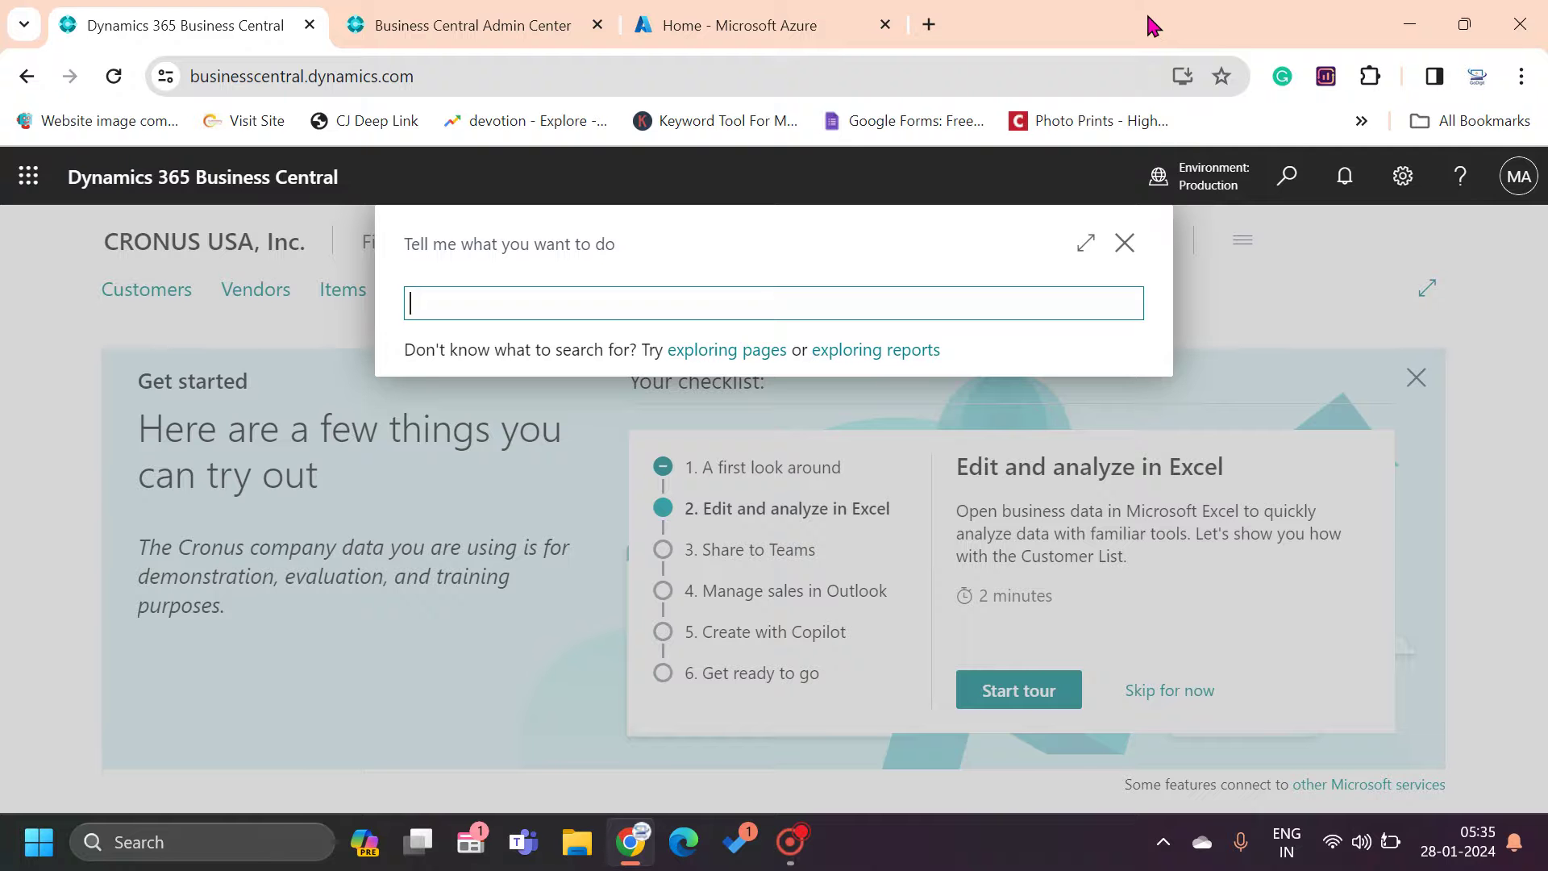
Switch to the Azure portal and open the MOD Administrator account from the Microsoft Entra ID users
{"action": "left_click", "coordinate": [692, 30]}
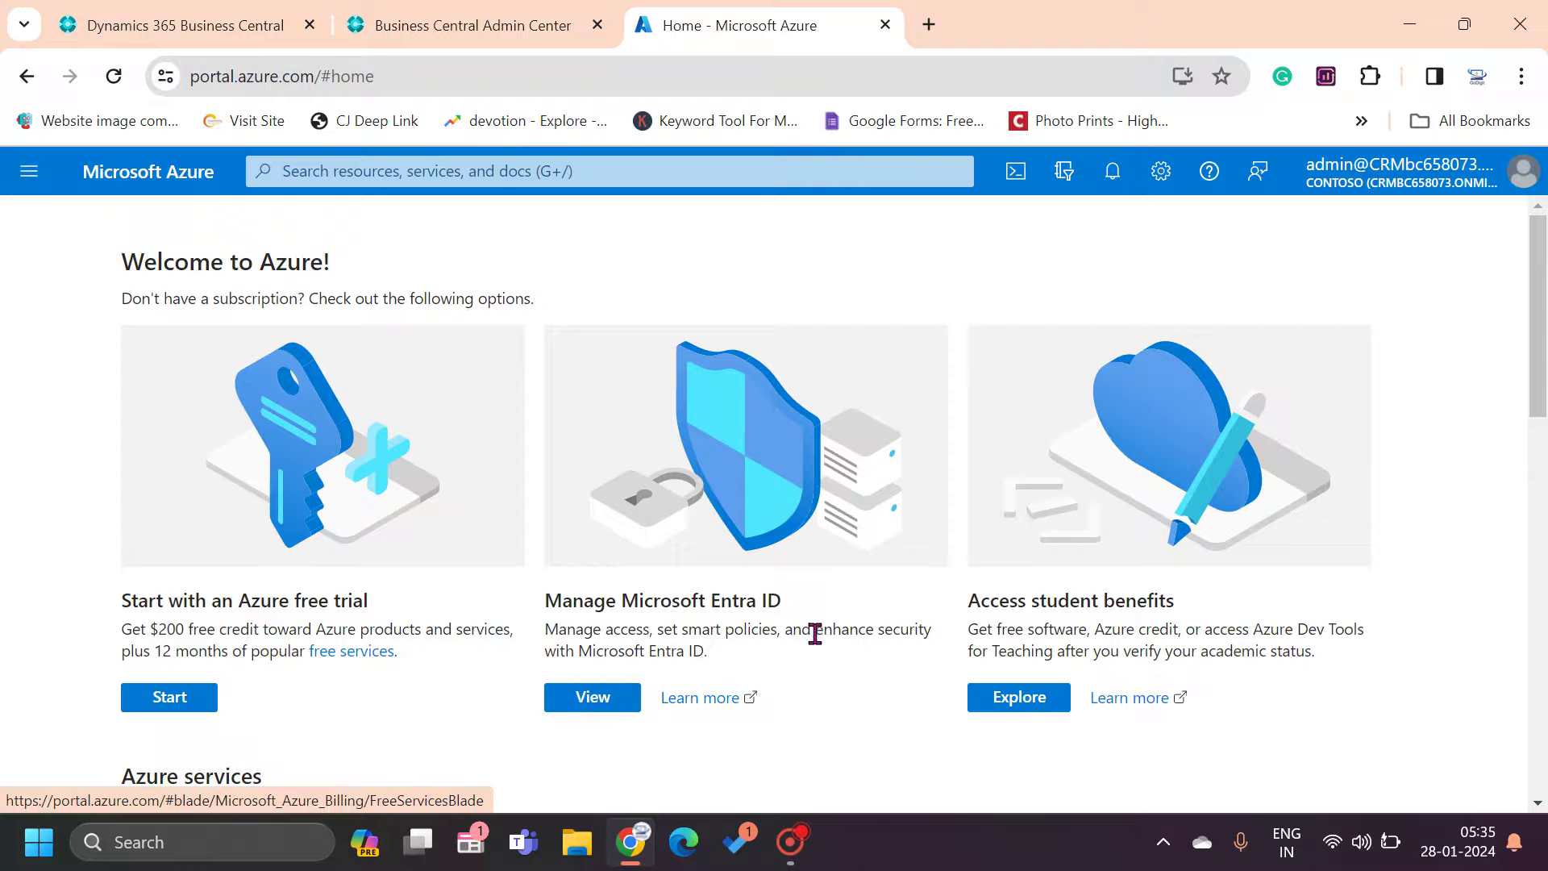
{"action": "left_click", "coordinate": [568, 709]}
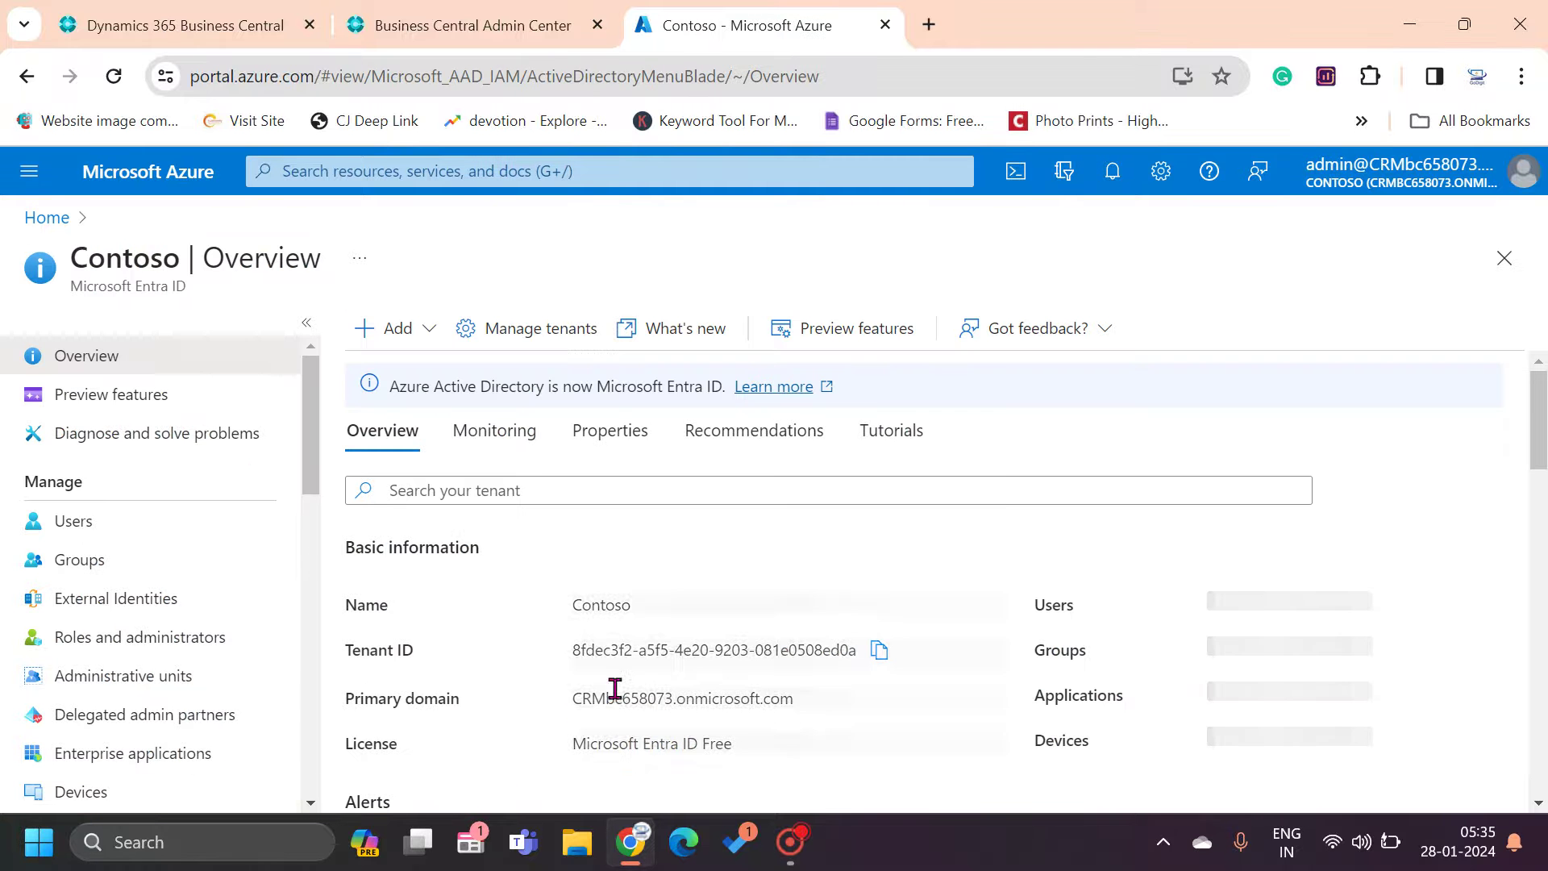
{"action": "left_click", "coordinate": [62, 520]}
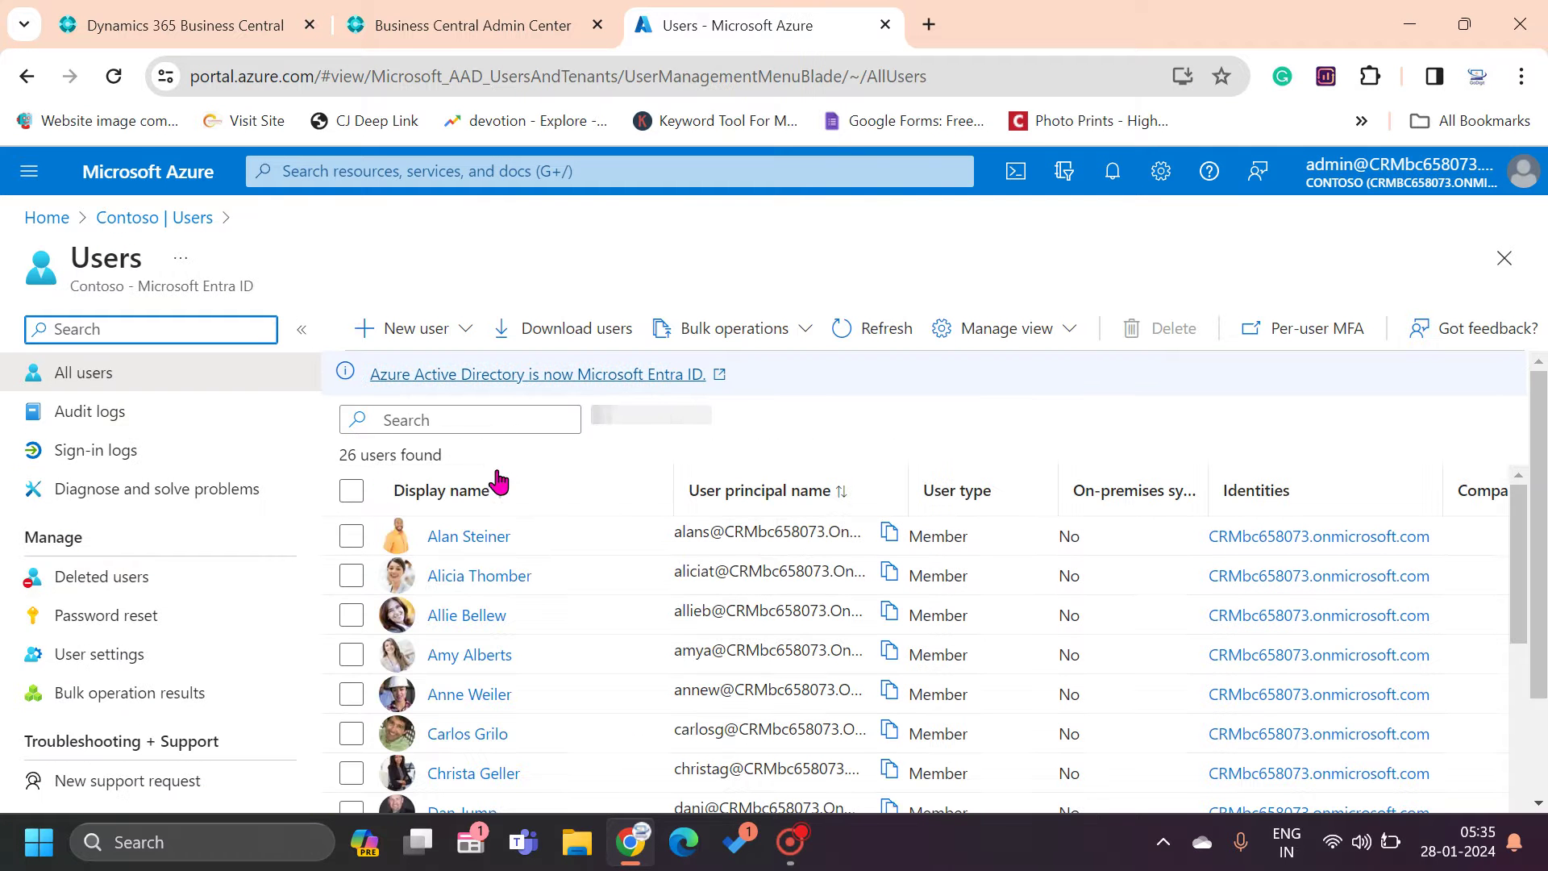
{"action": "scroll", "coordinate": [545, 519], "scroll_direction": "down", "scroll_amount": 8}
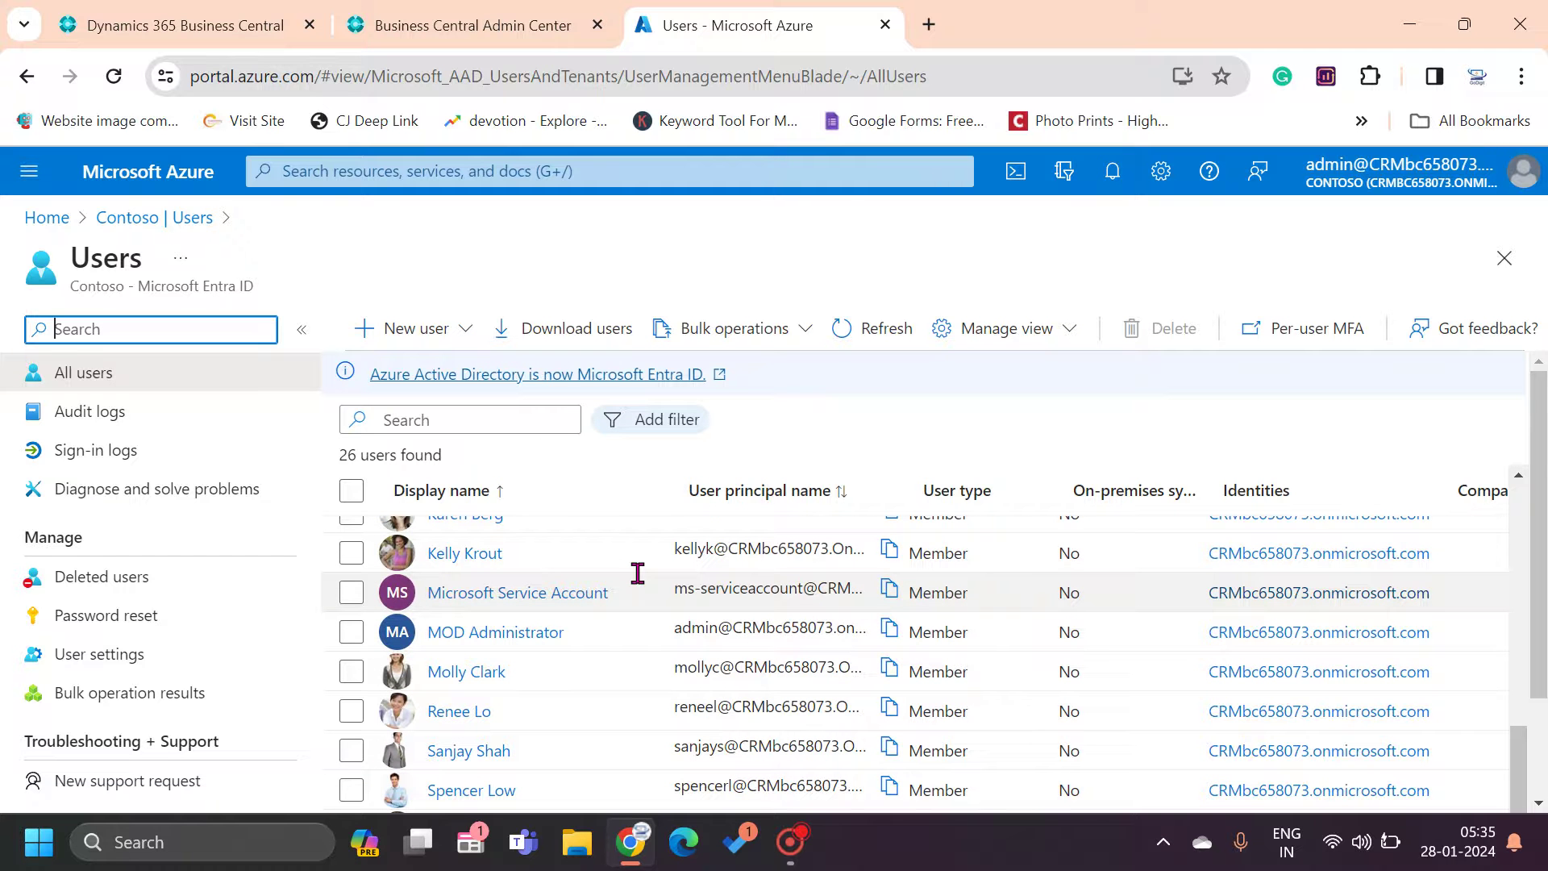
{"action": "left_click", "coordinate": [533, 633]}
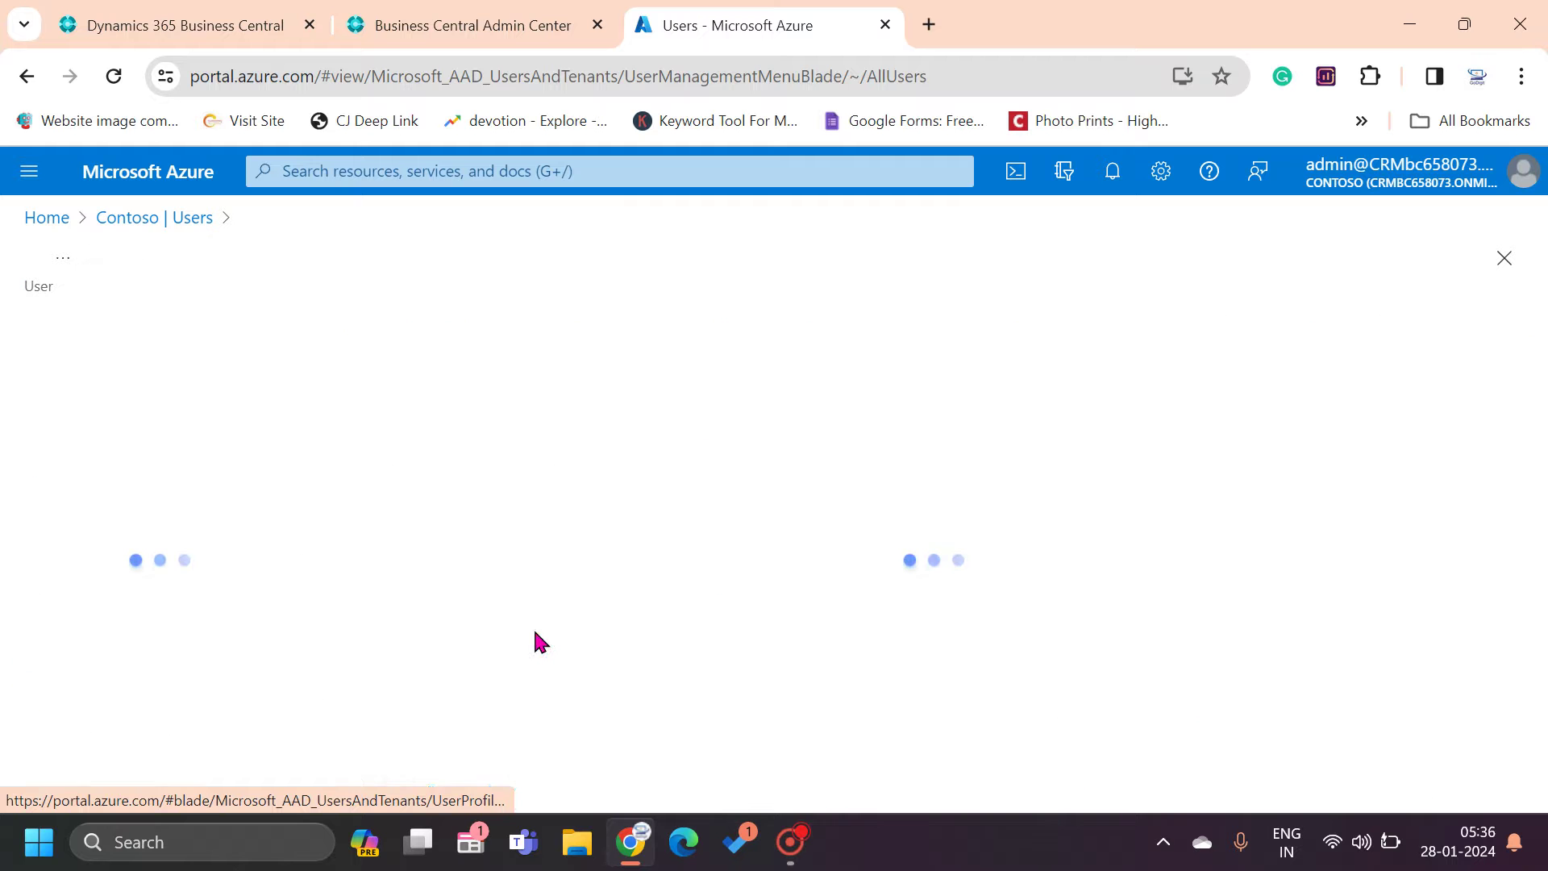
{"action": "left_click", "coordinate": [244, 24]}
{"action": "left_click", "coordinate": [743, 26]}
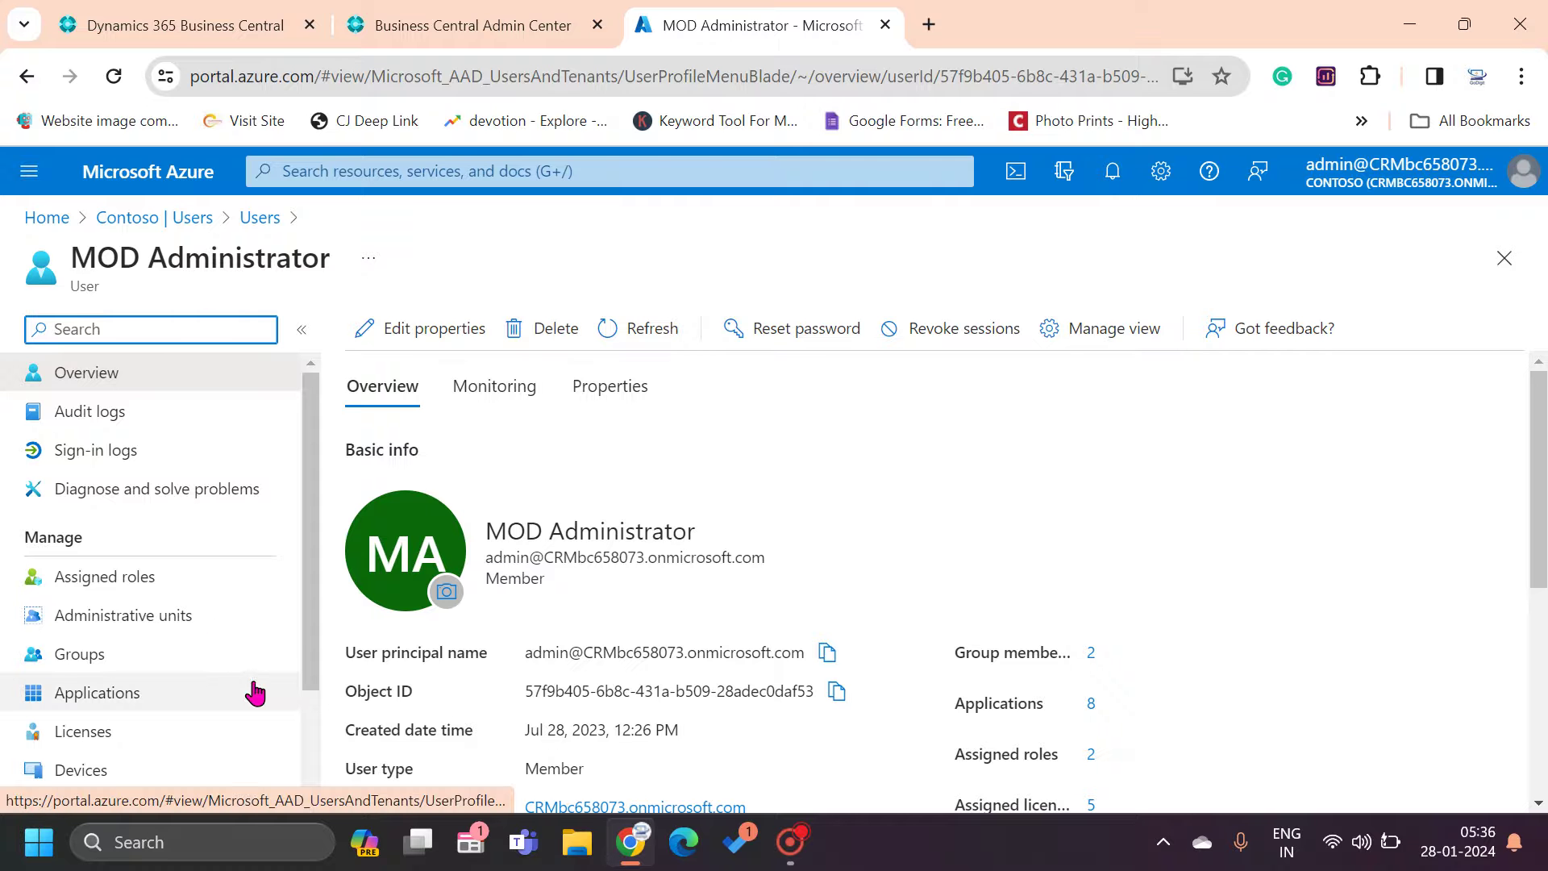
Examine the MOD Administrator account's assigned roles with the Role column widened, and its licenses
{"action": "left_click", "coordinate": [119, 590]}
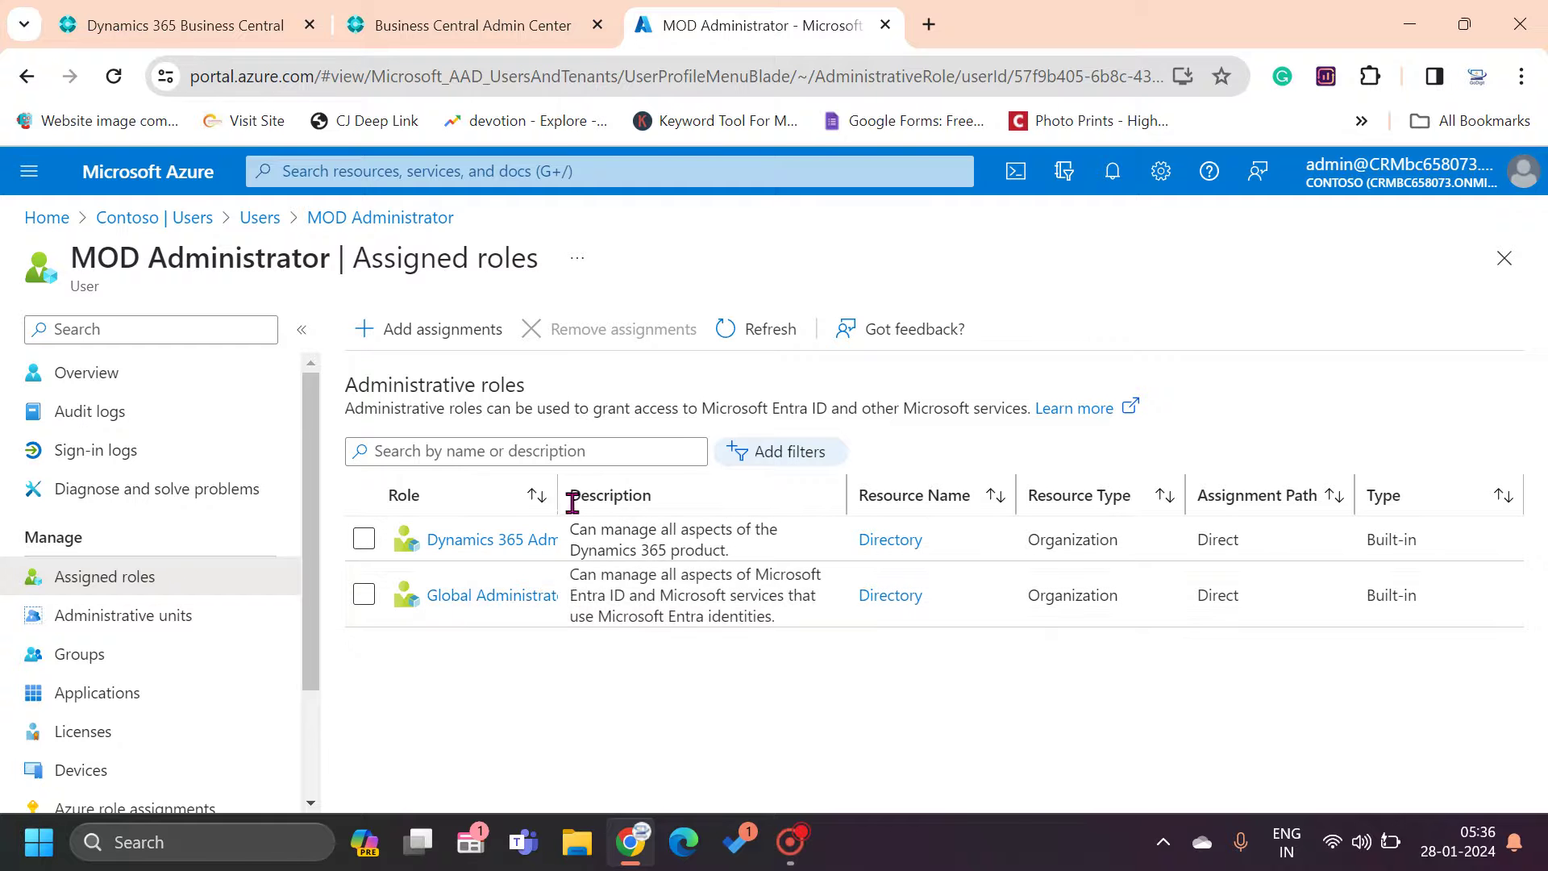
{"action": "left_click_drag", "start_coordinate": [625, 493], "coordinate": [626, 500]}
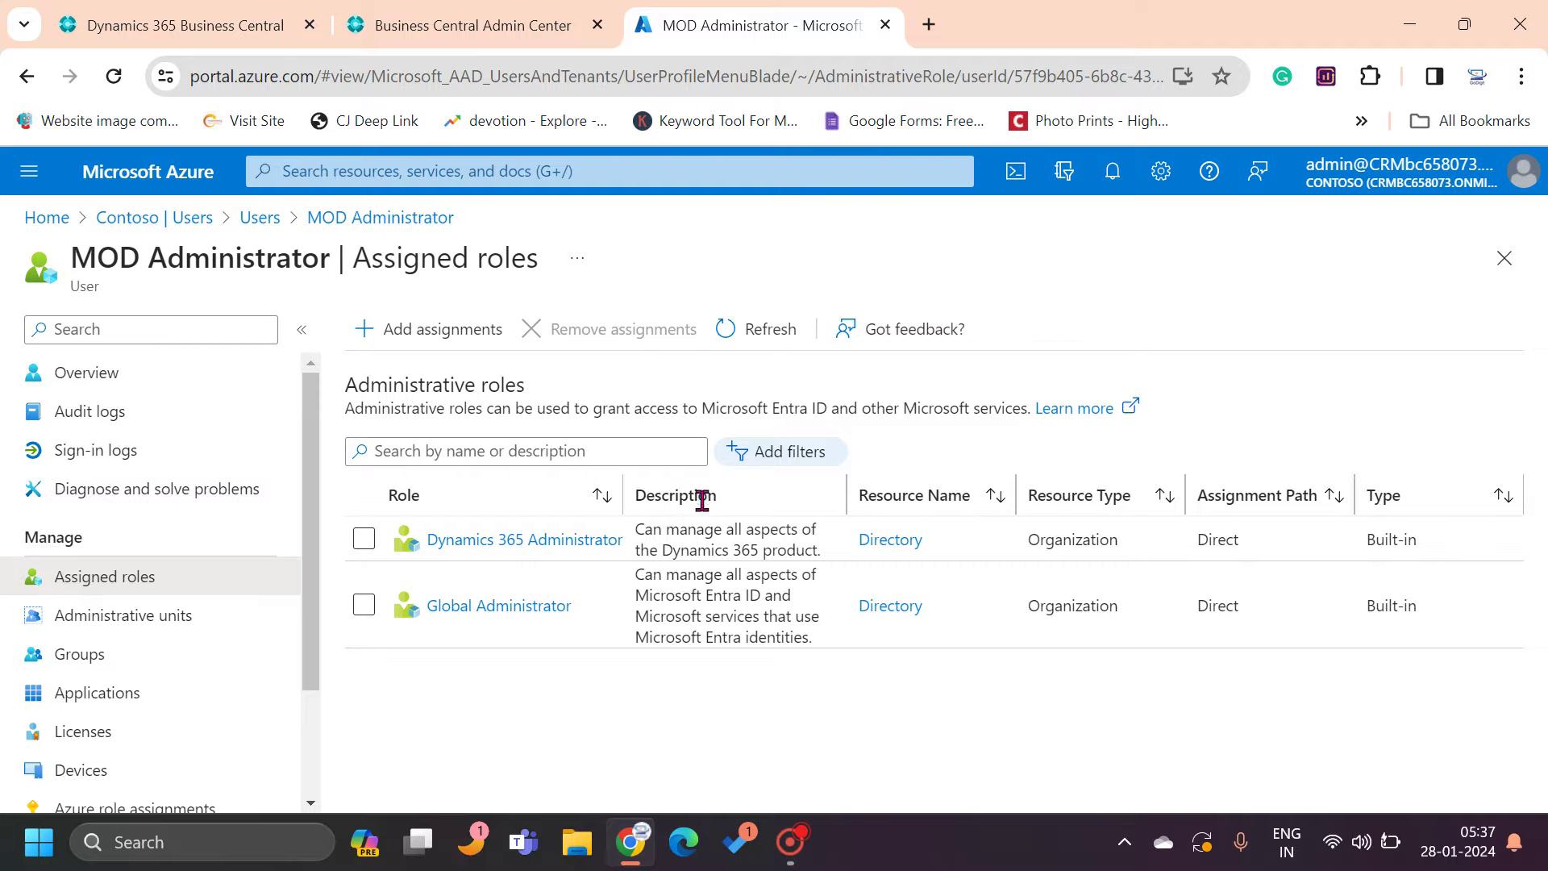
{"action": "left_click", "coordinate": [104, 736]}
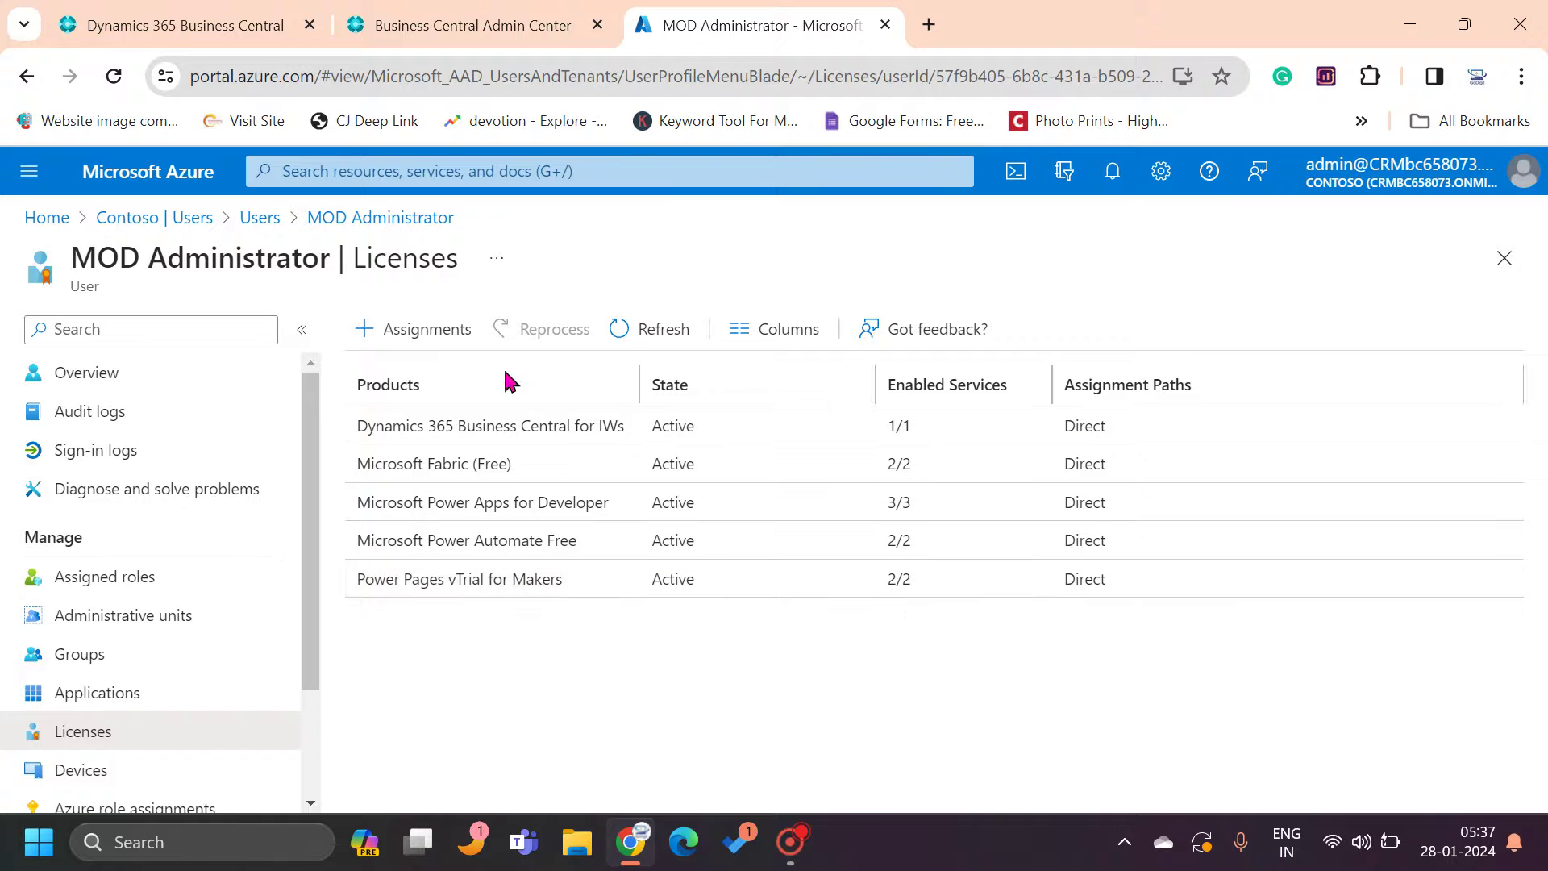
View the licensed users of Dynamics 365 Business Central for IWs among all of Contoso's license products
{"action": "left_click", "coordinate": [105, 236]}
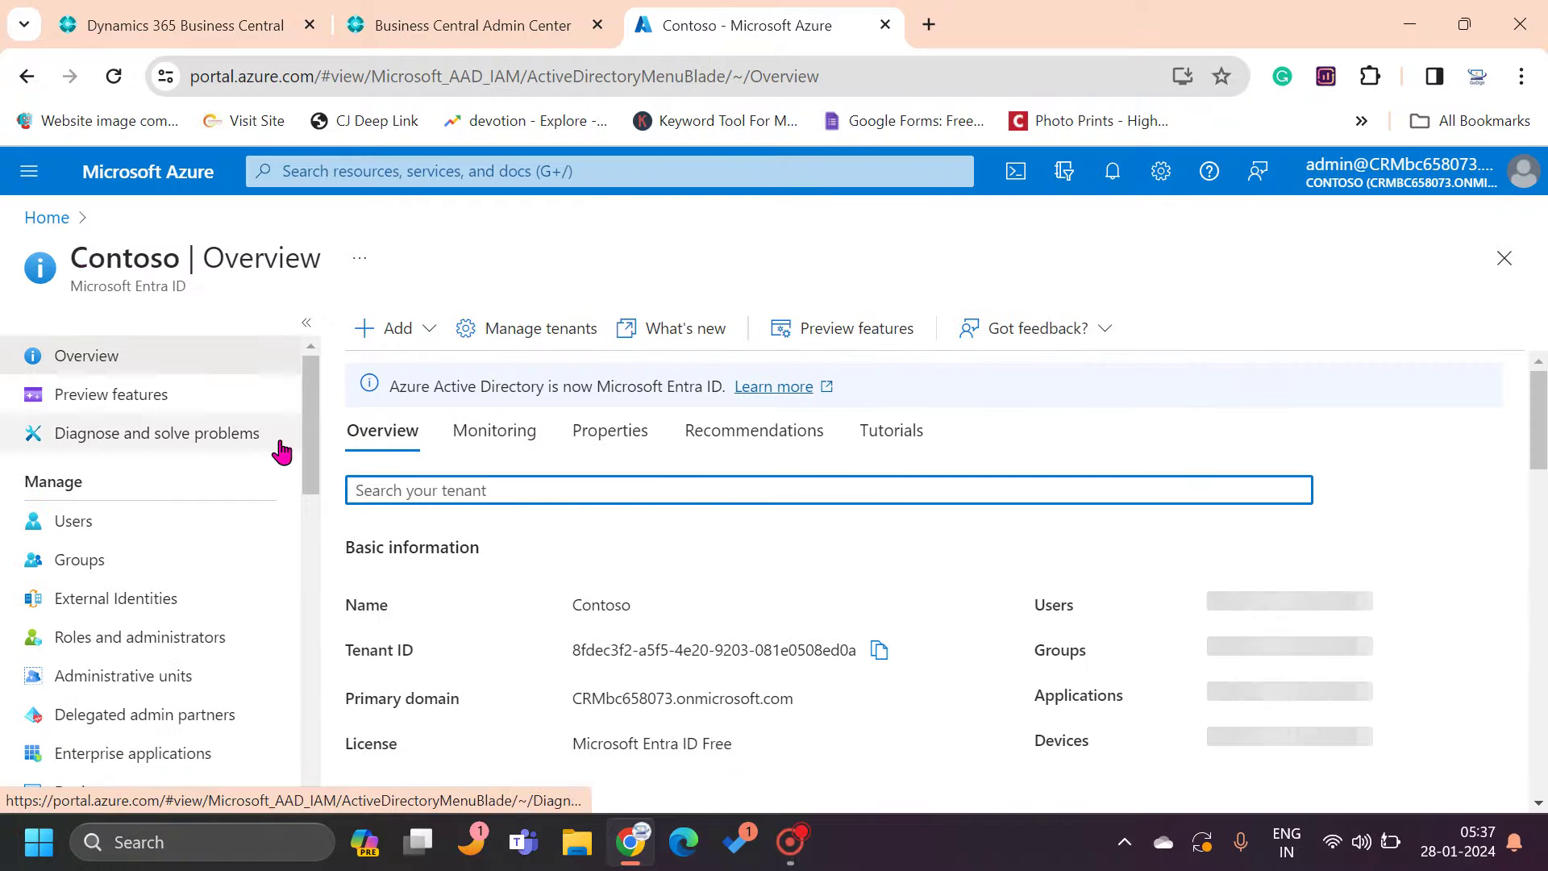
{"action": "left_click_drag", "start_coordinate": [304, 435], "coordinate": [311, 591]}
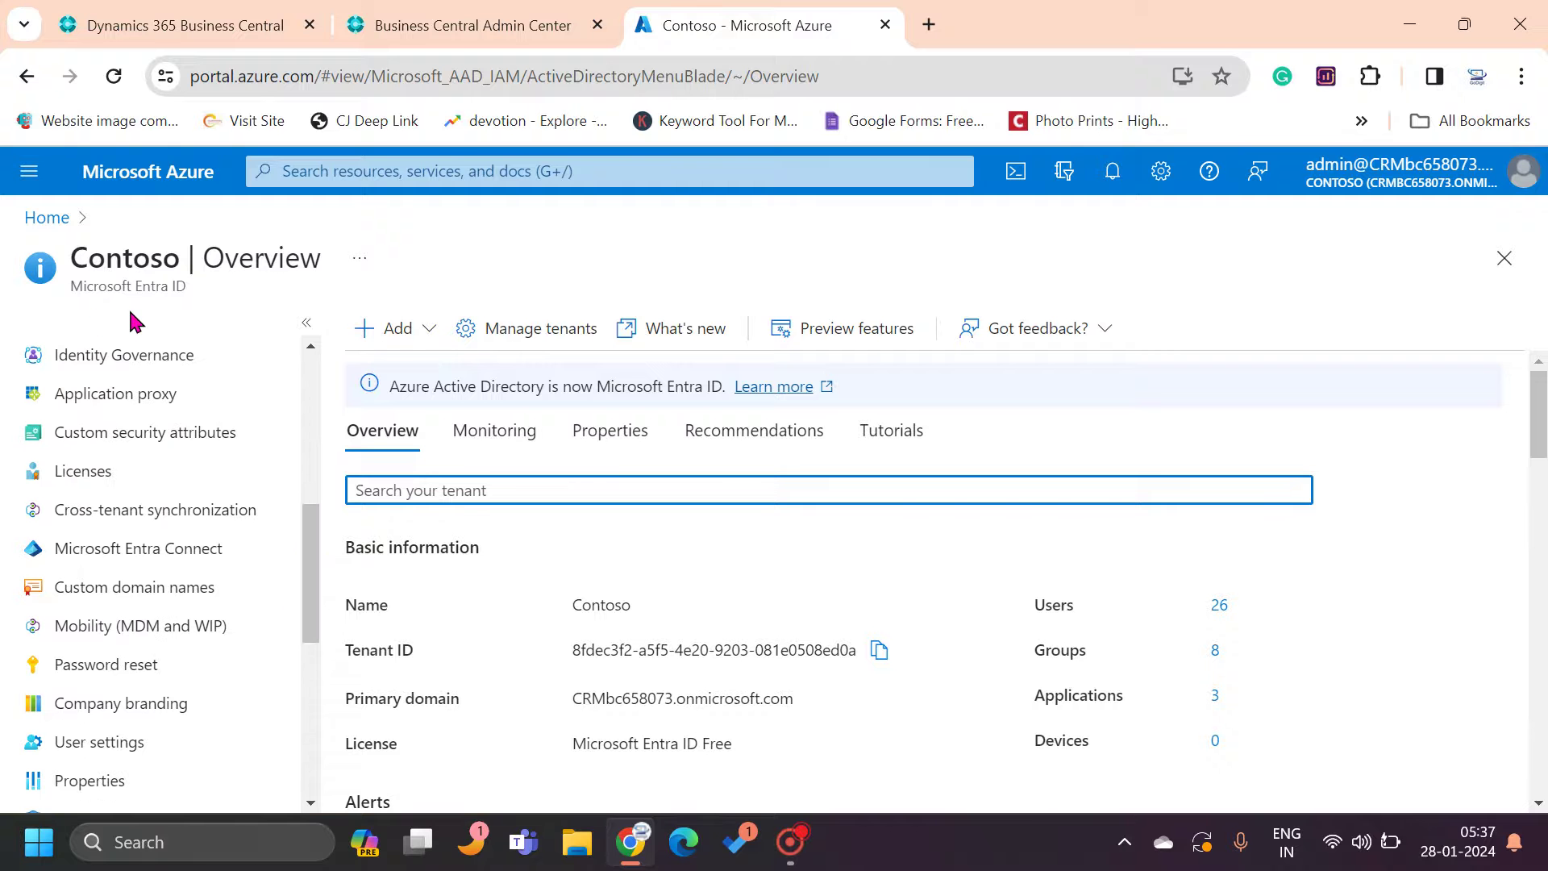
{"action": "left_click", "coordinate": [103, 482]}
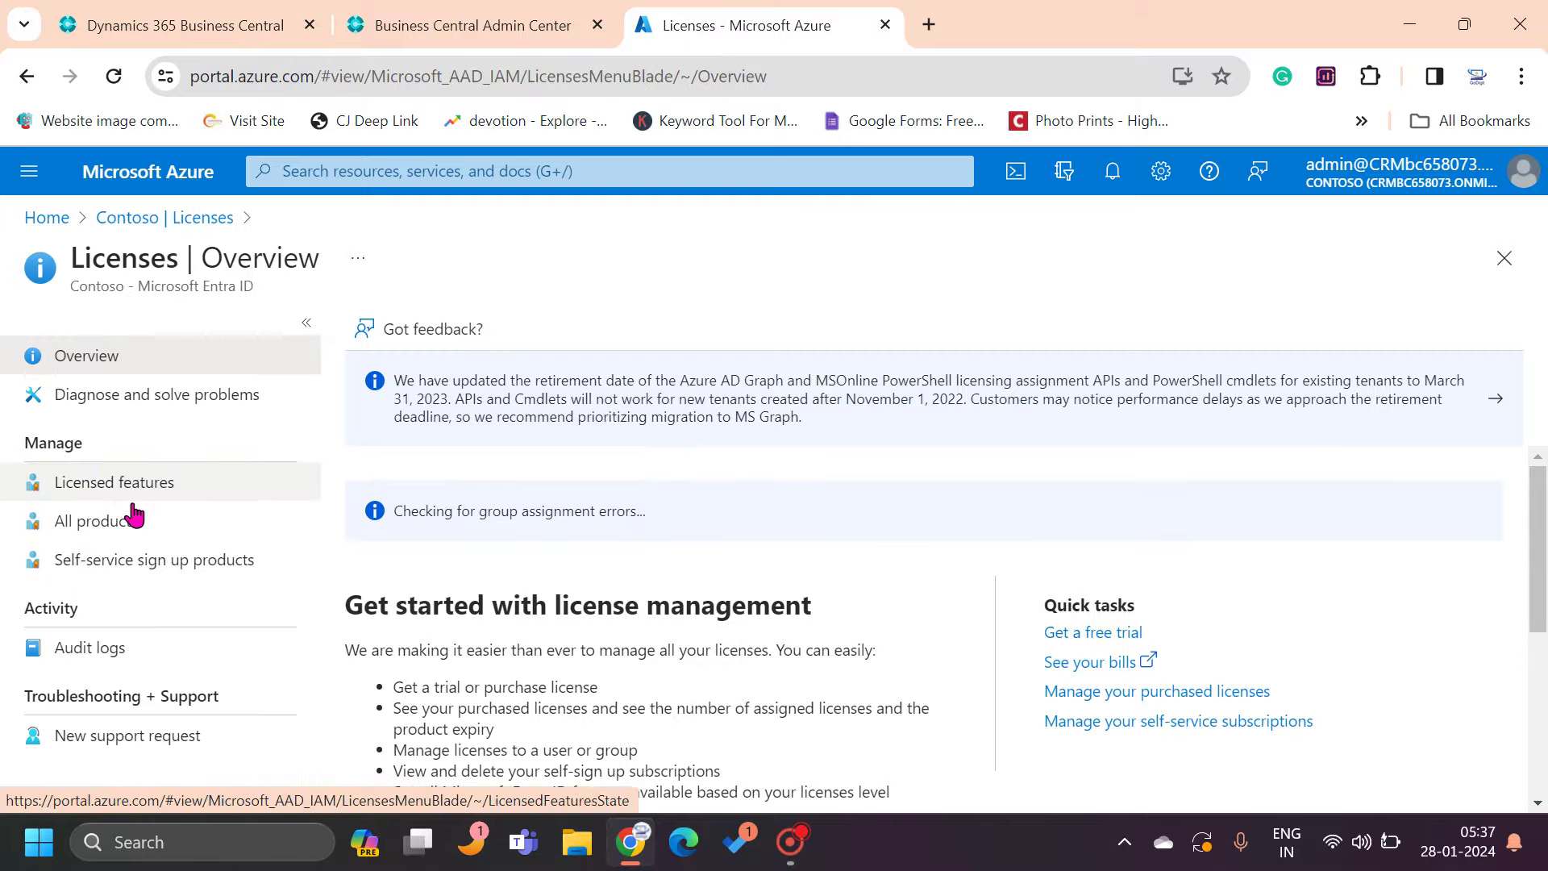
{"action": "left_click", "coordinate": [115, 526]}
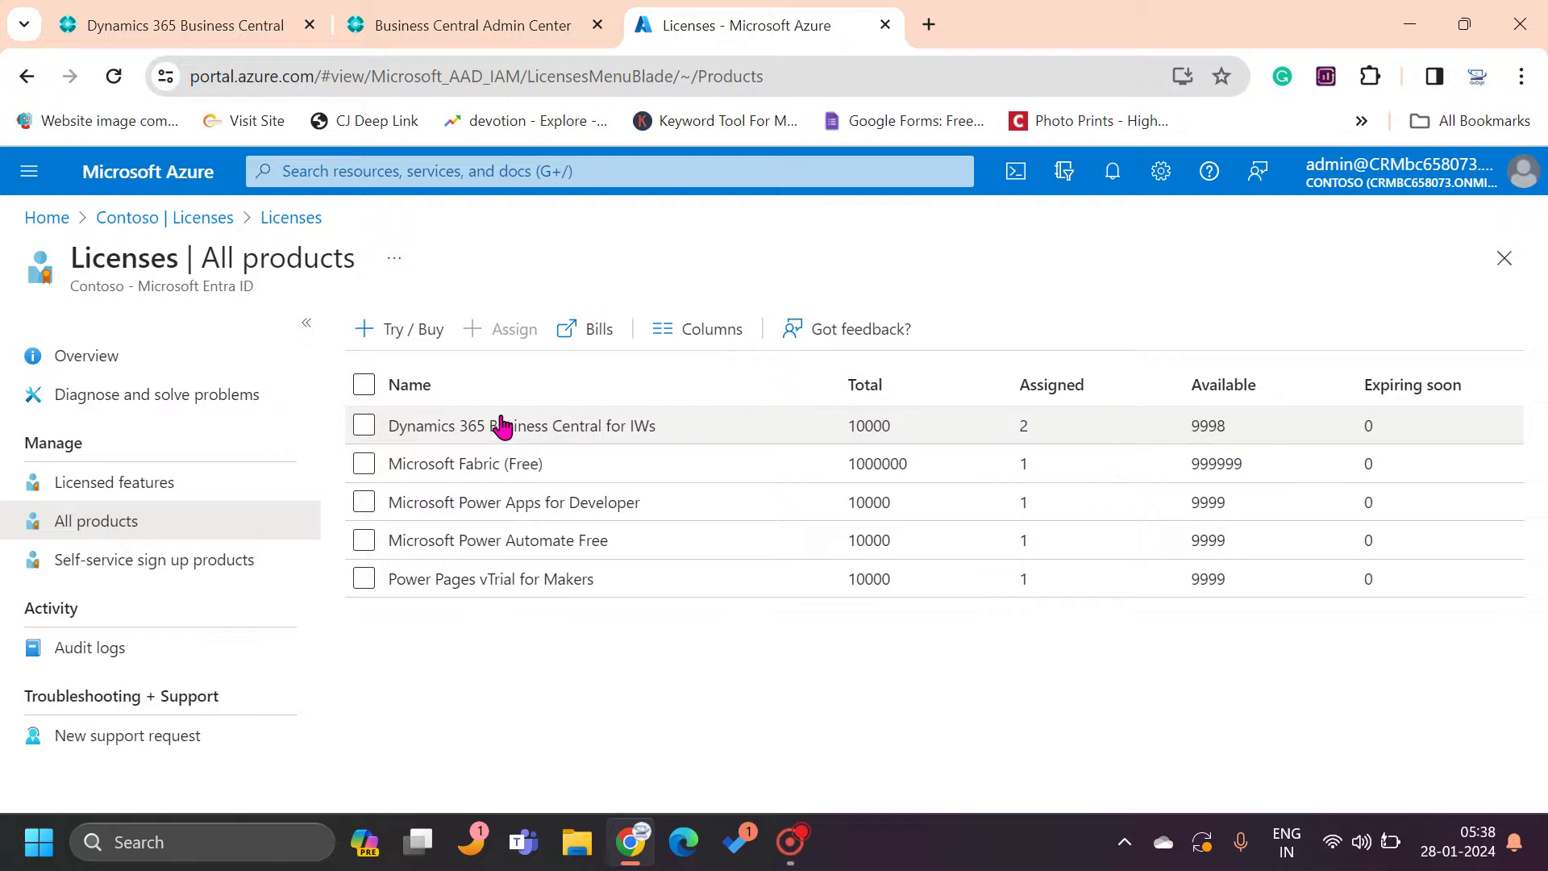
{"action": "left_click", "coordinate": [454, 437]}
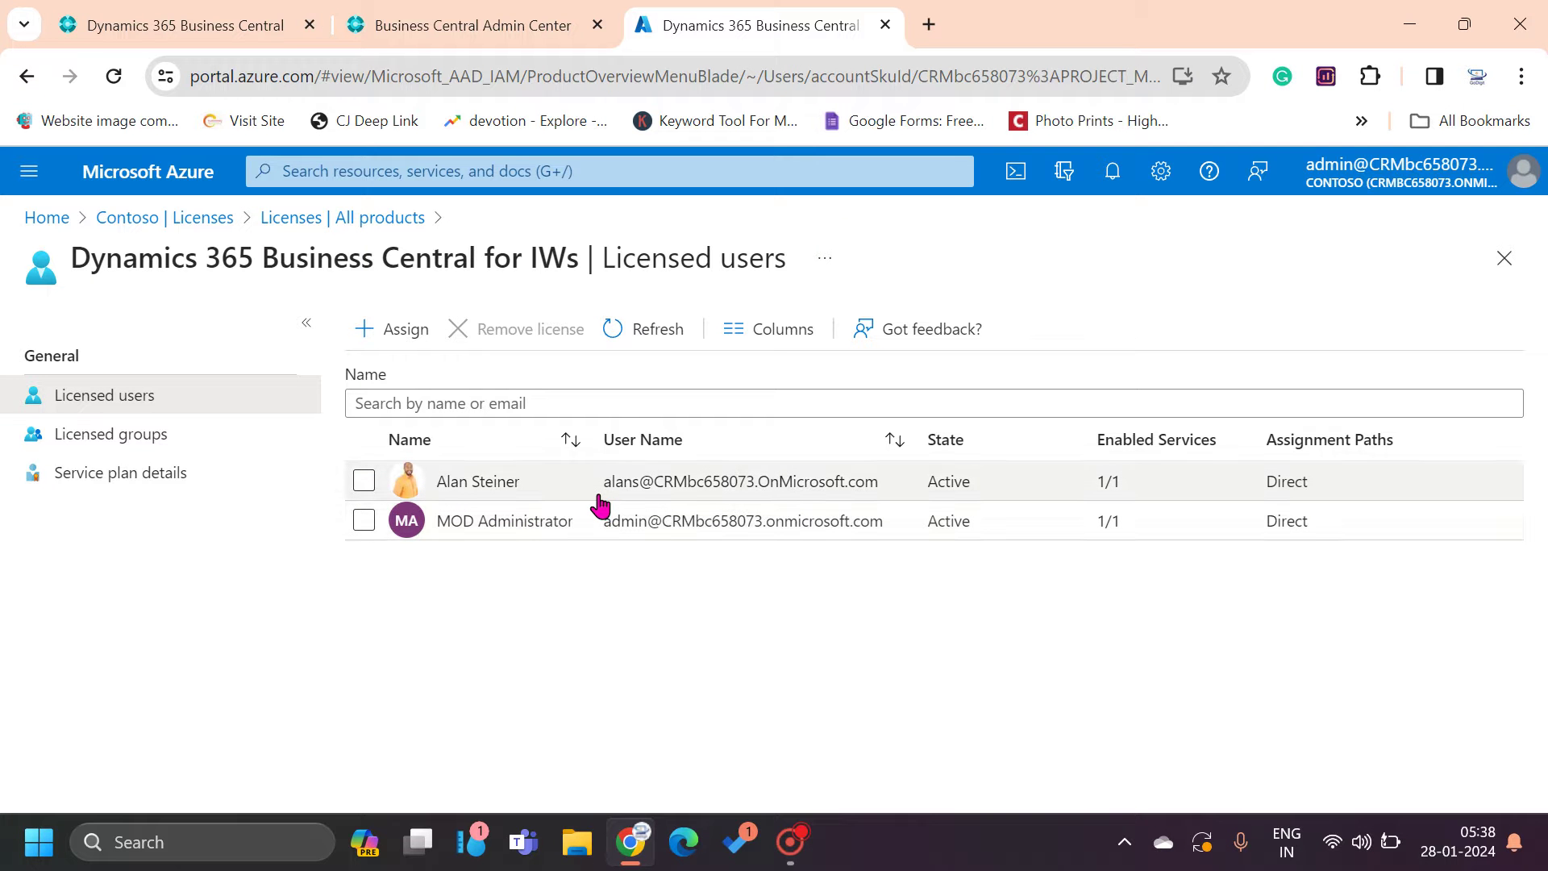
Look at the license assignment form for Dynamics 365 Business Central for IWs and return to the Contoso overview
{"action": "left_click", "coordinate": [369, 336]}
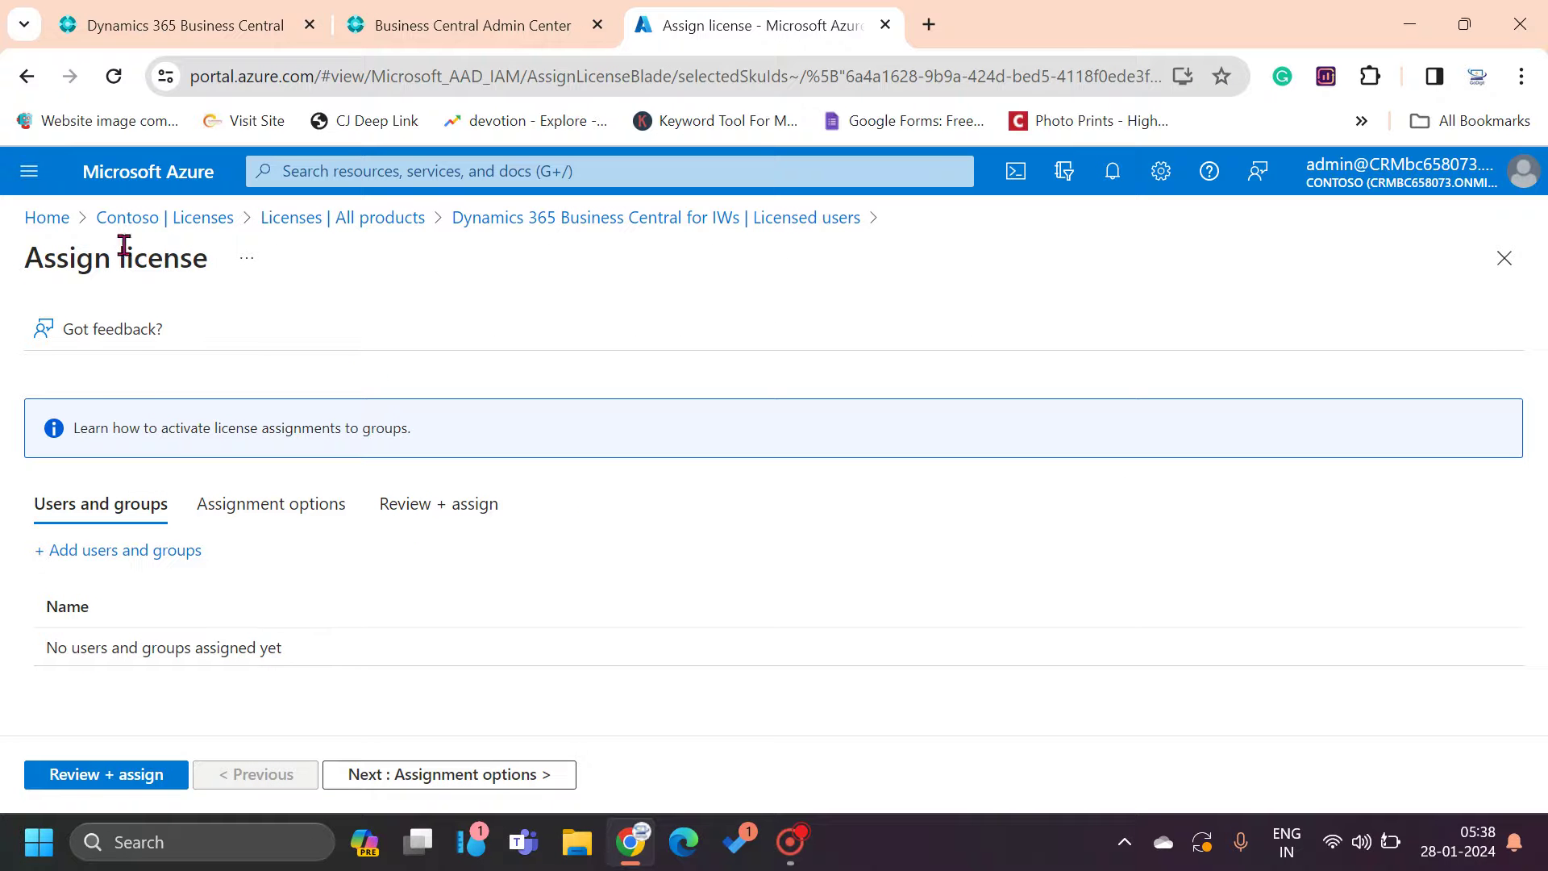
{"action": "left_click", "coordinate": [127, 219]}
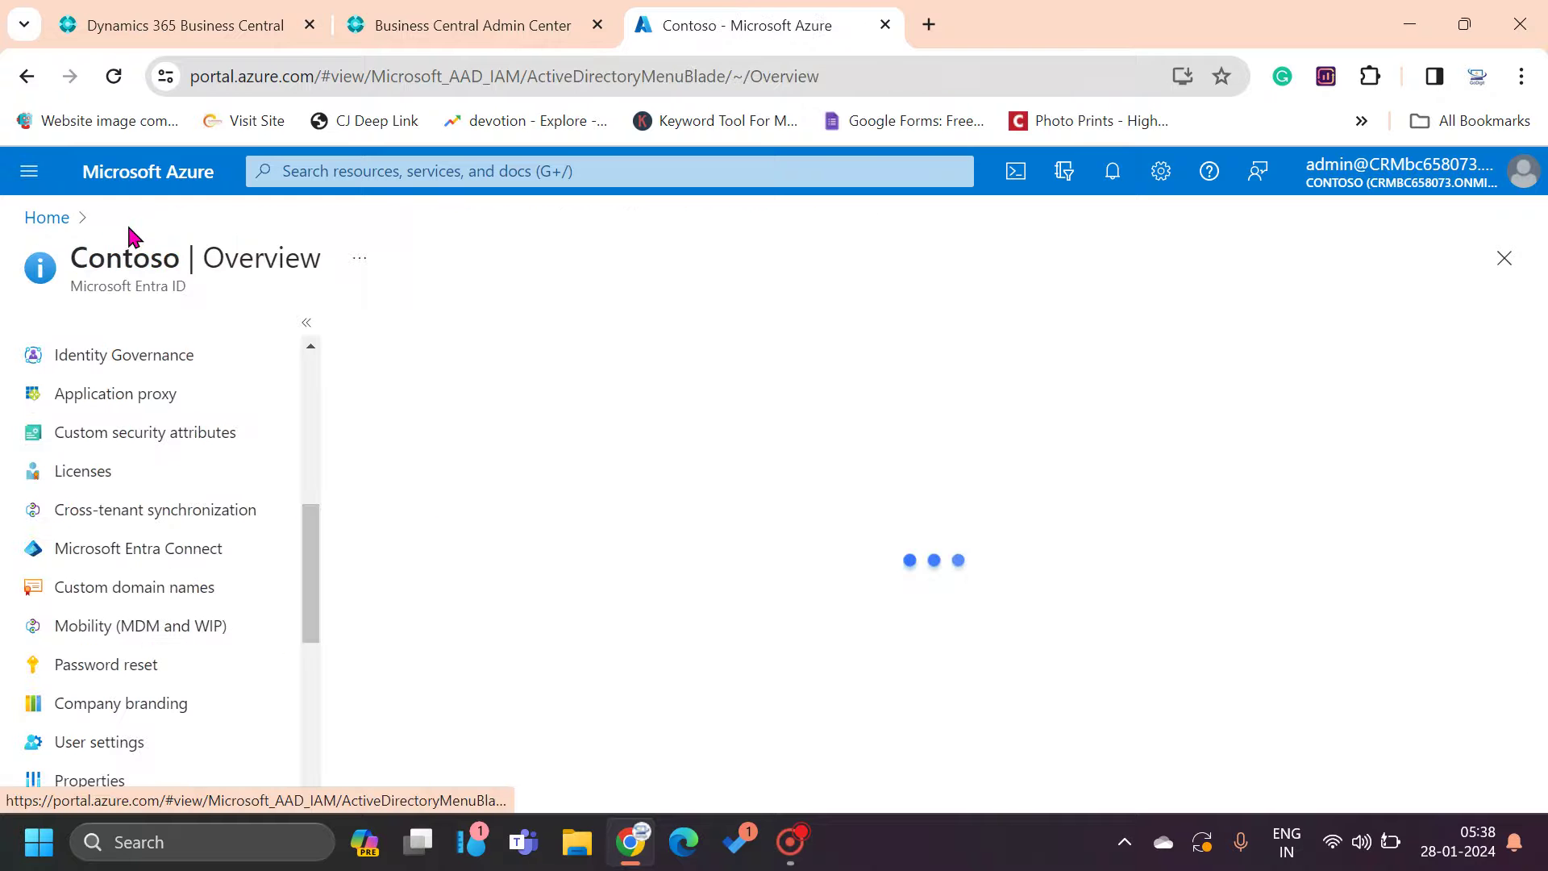
{"action": "left_click_drag", "start_coordinate": [310, 528], "coordinate": [301, 404]}
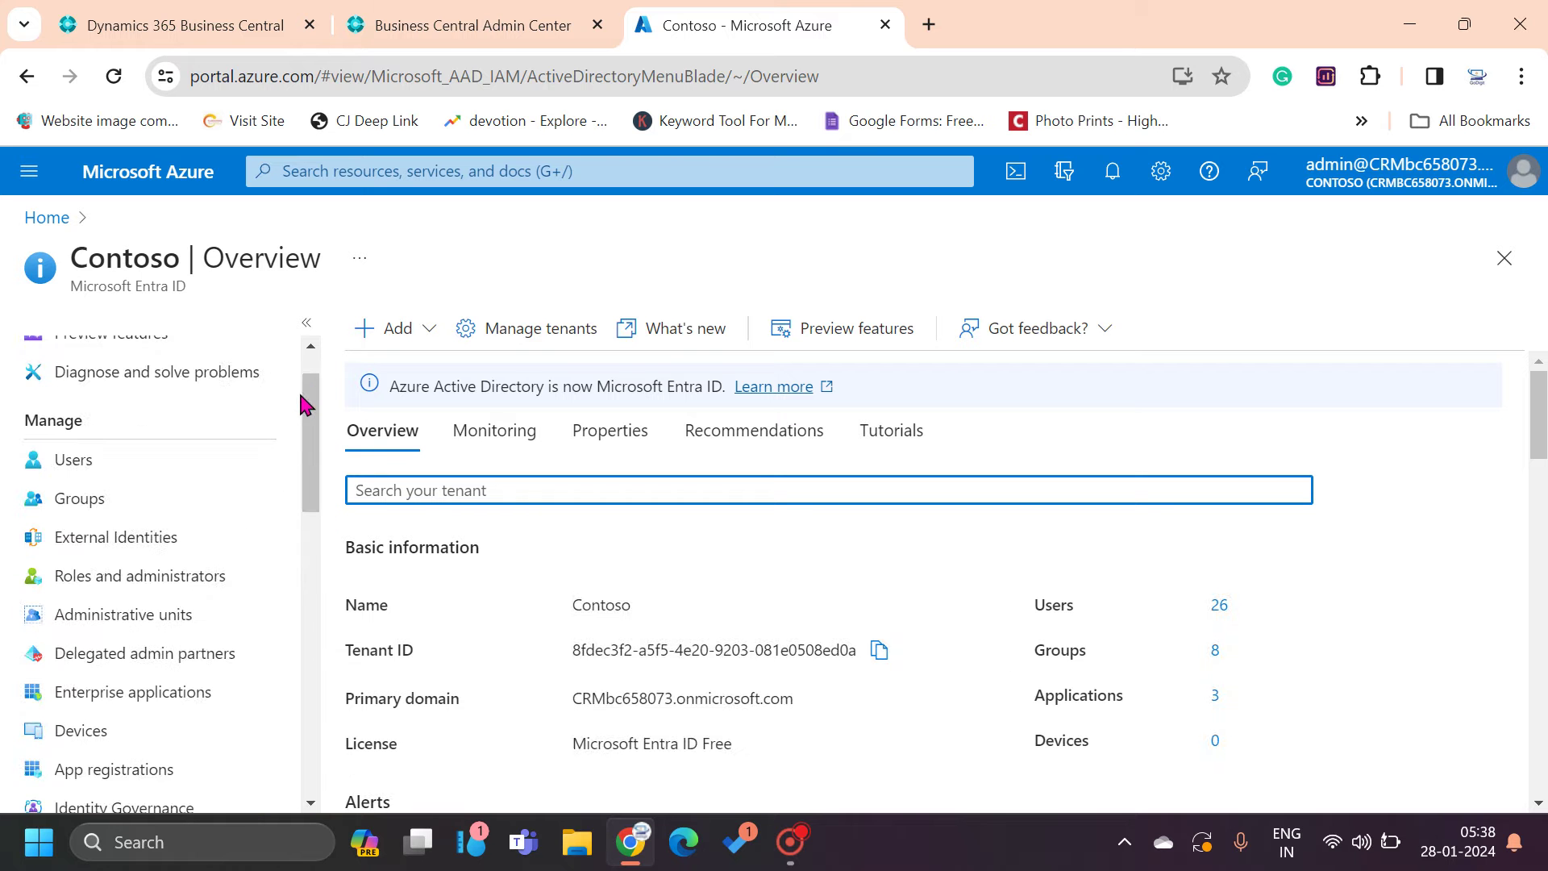
Close the search in Business Central and view the environment list in the Business Central admin center
{"action": "left_click", "coordinate": [216, 29]}
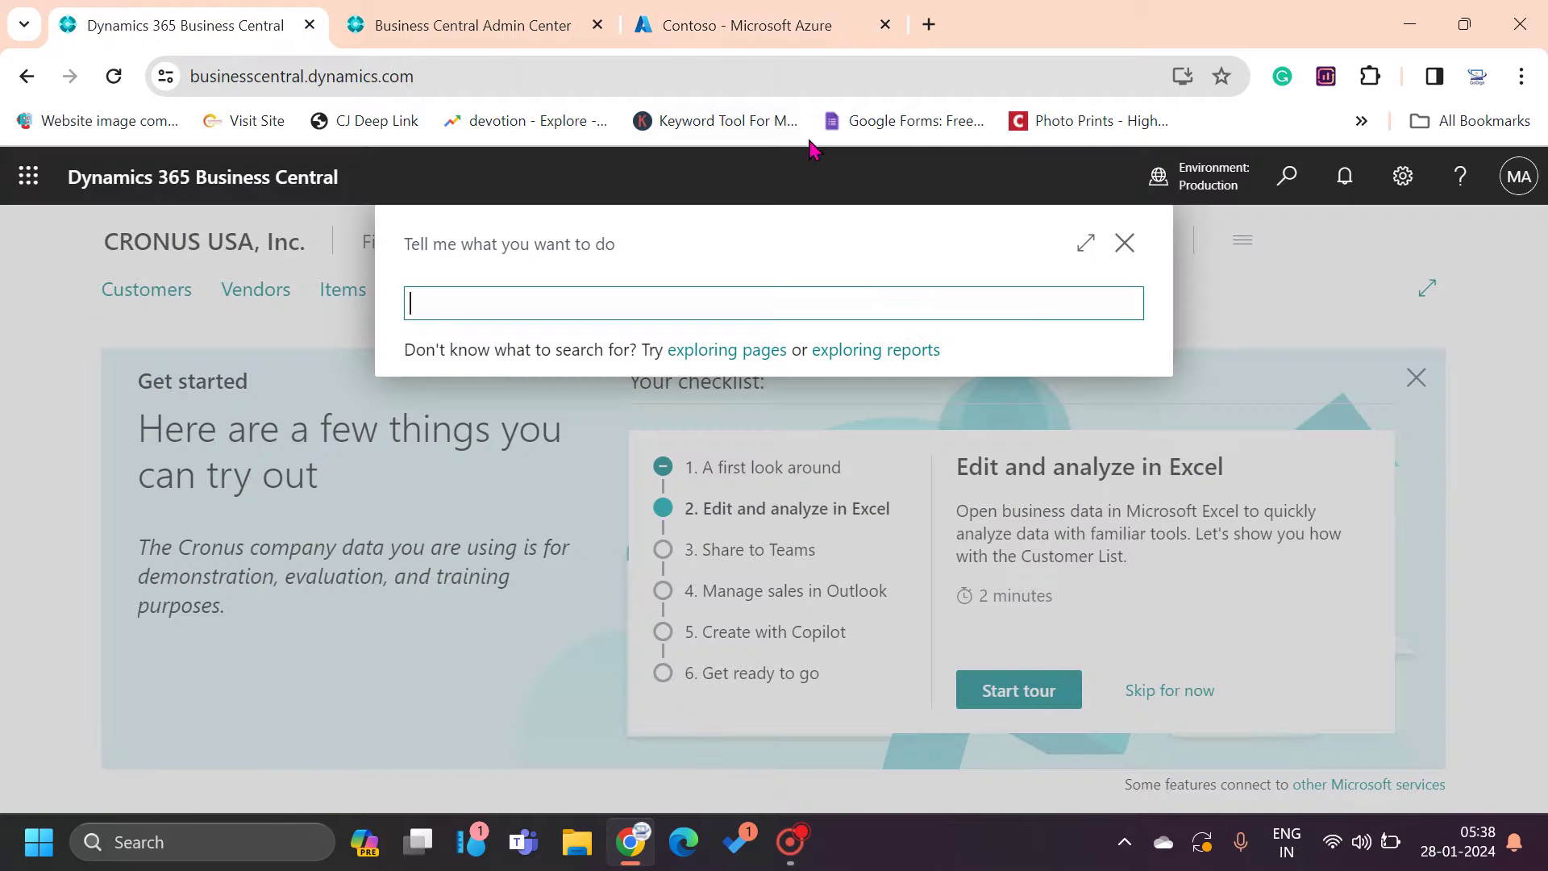
{"action": "left_click", "coordinate": [1126, 246]}
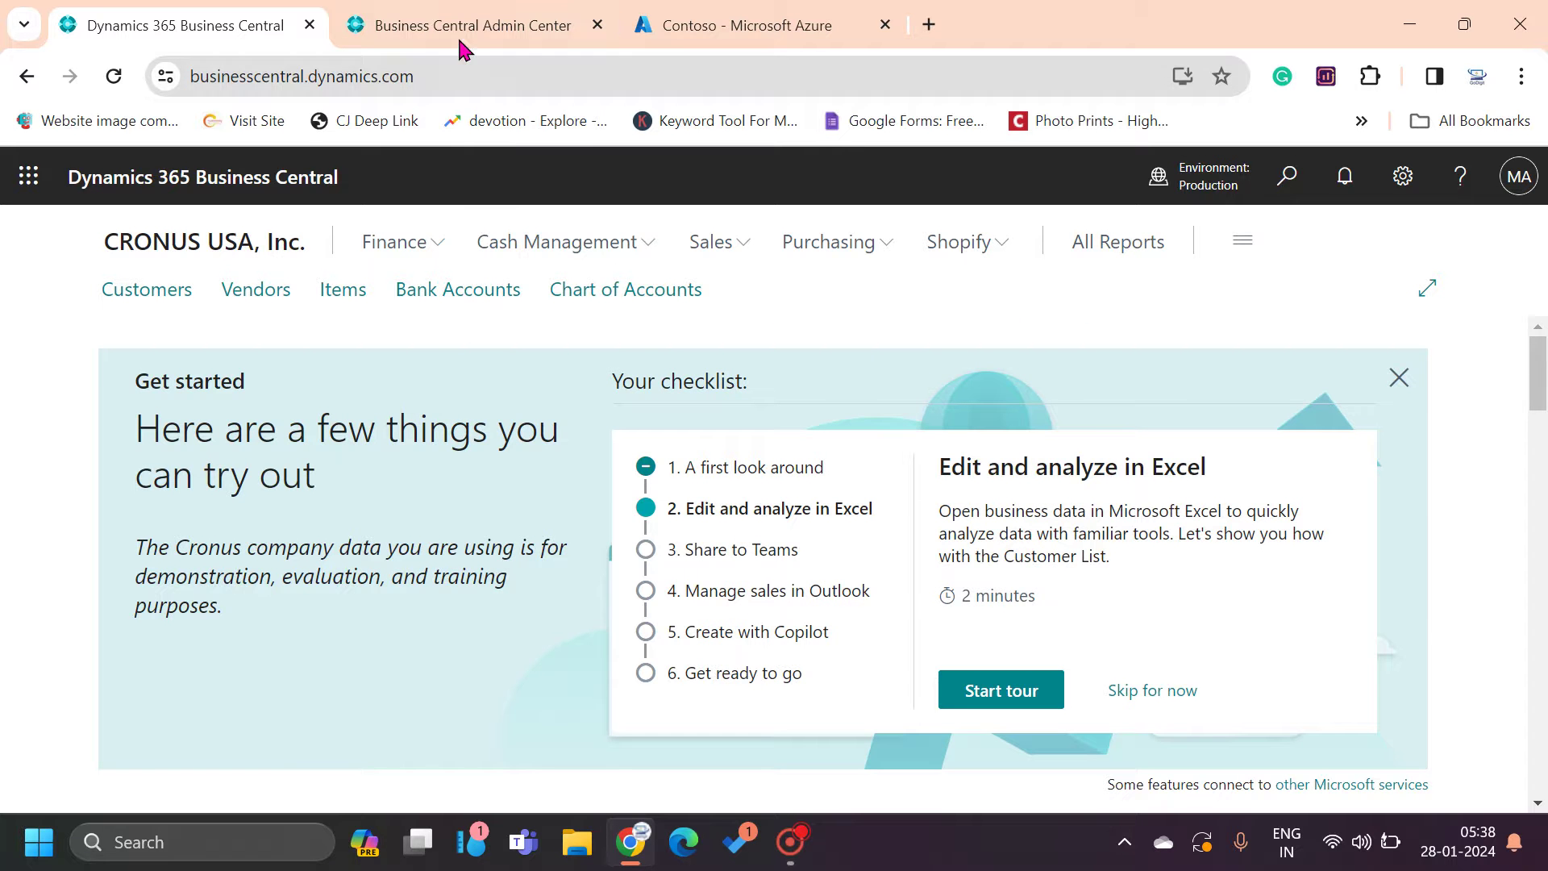
{"action": "left_click", "coordinate": [483, 29]}
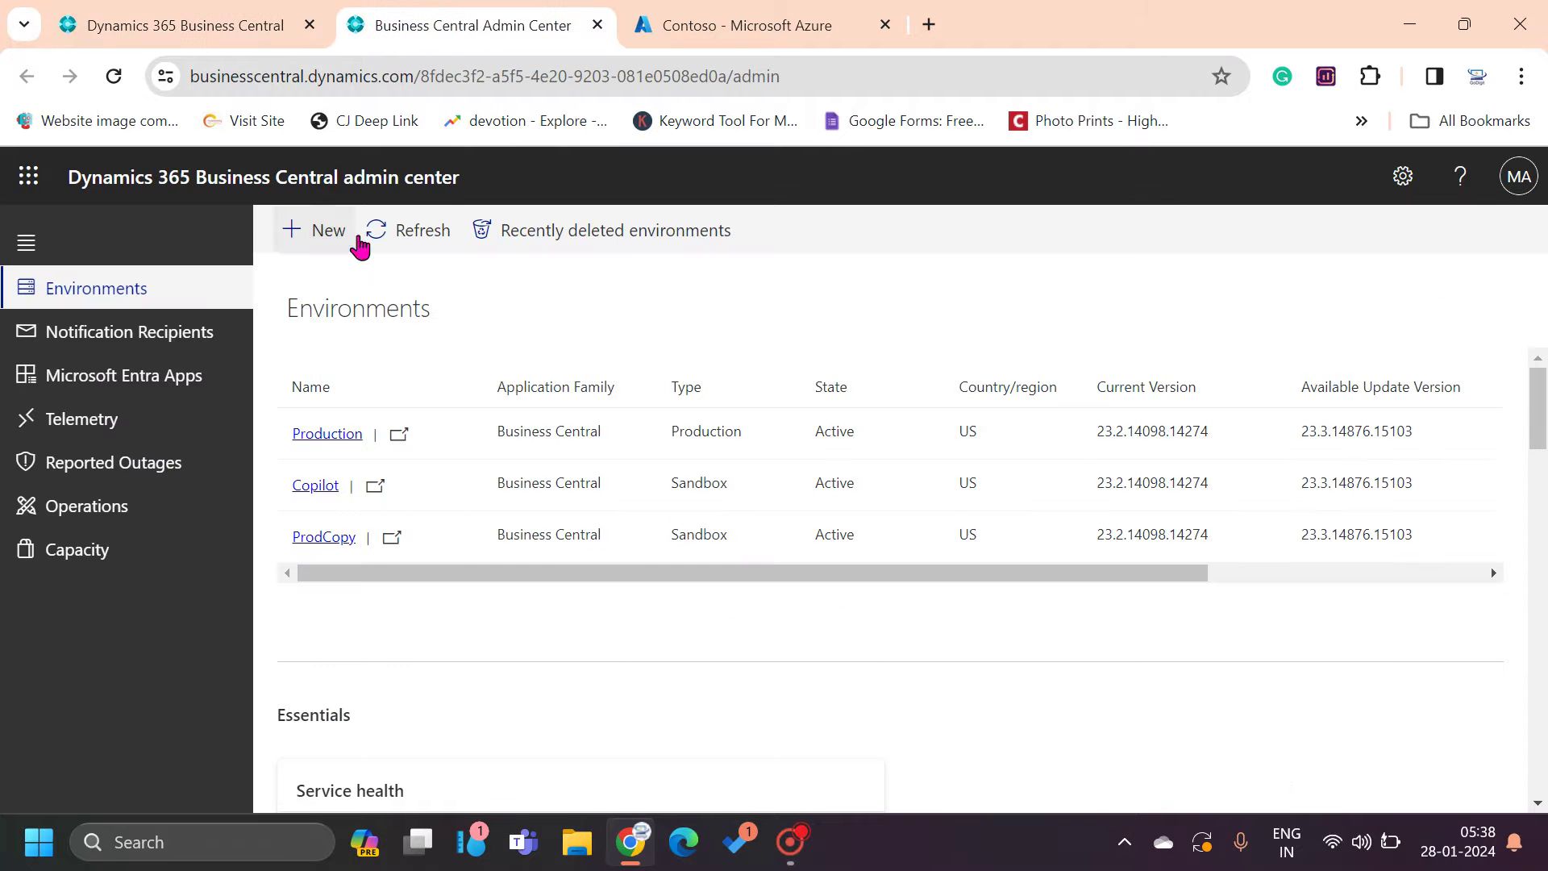
{"action": "left_click", "coordinate": [209, 34]}
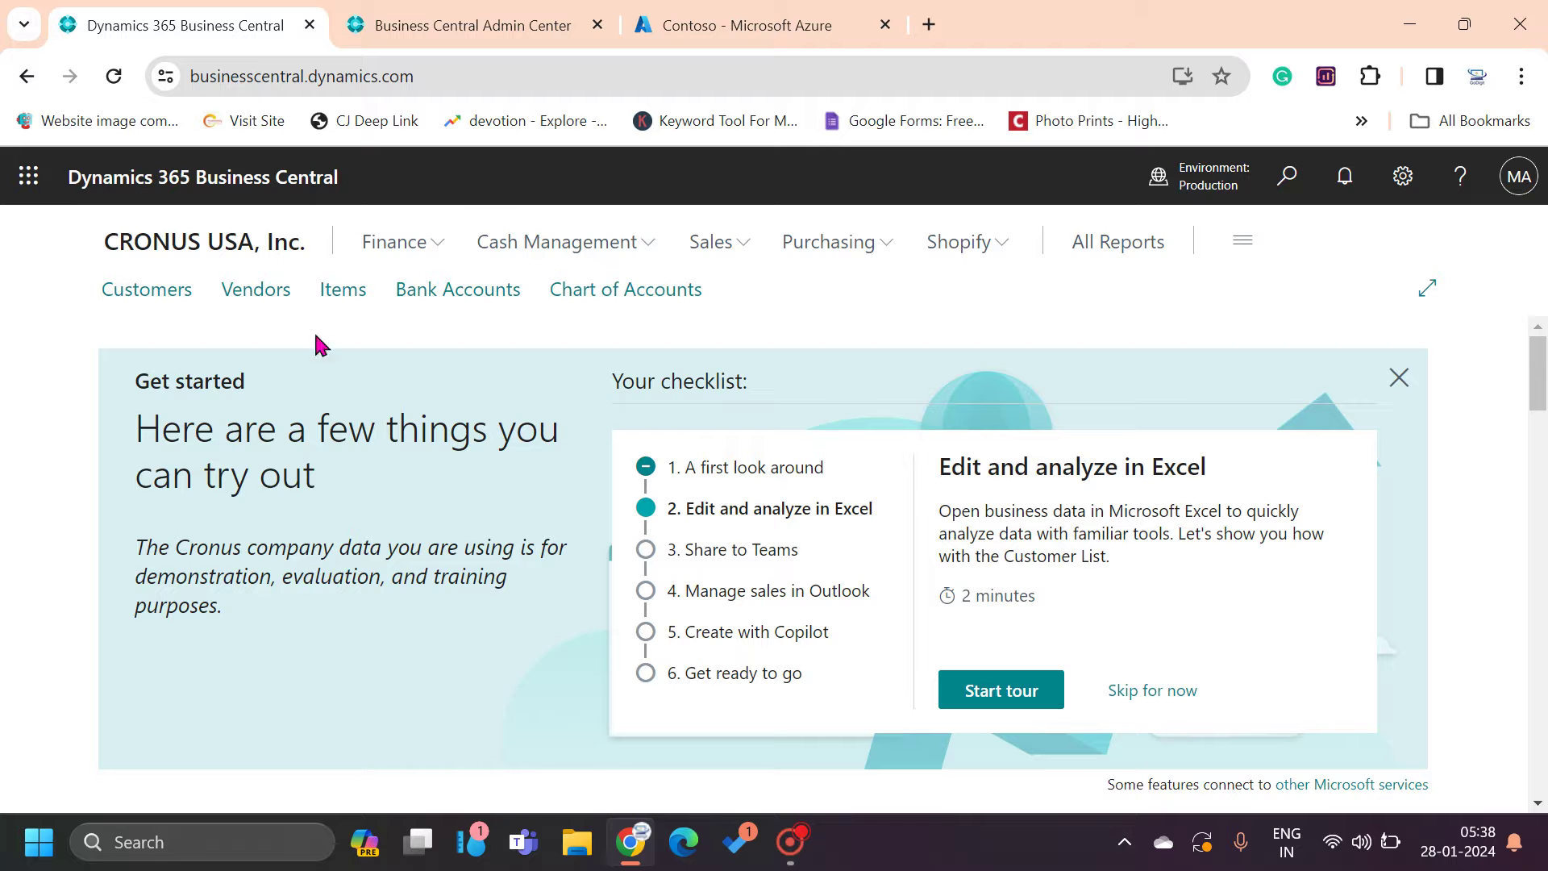
{"action": "left_click", "coordinate": [492, 20]}
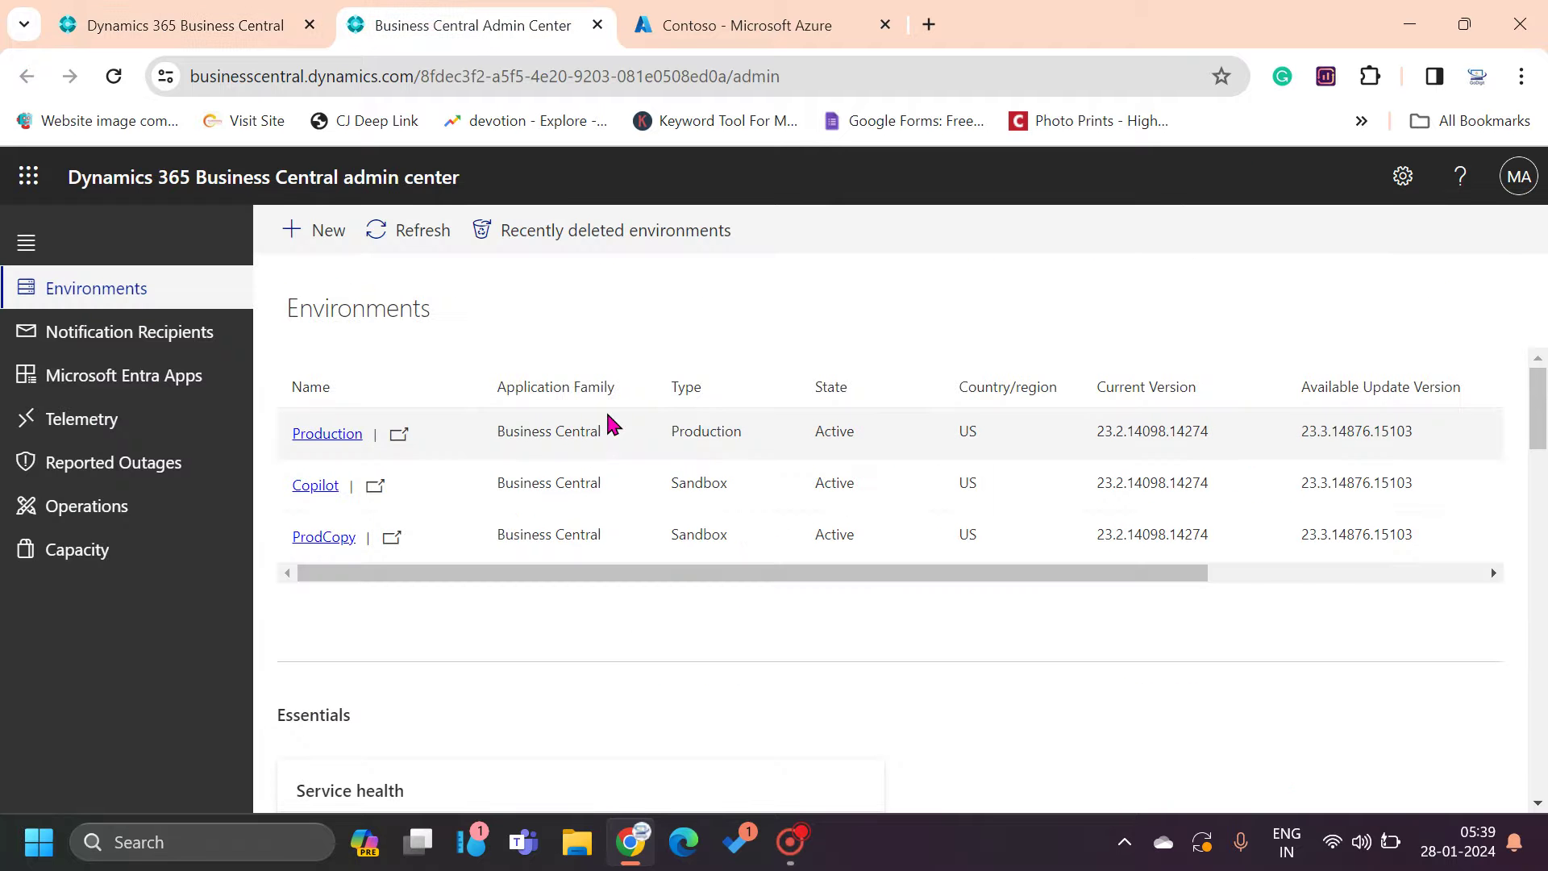
{"action": "left_click", "coordinate": [246, 28]}
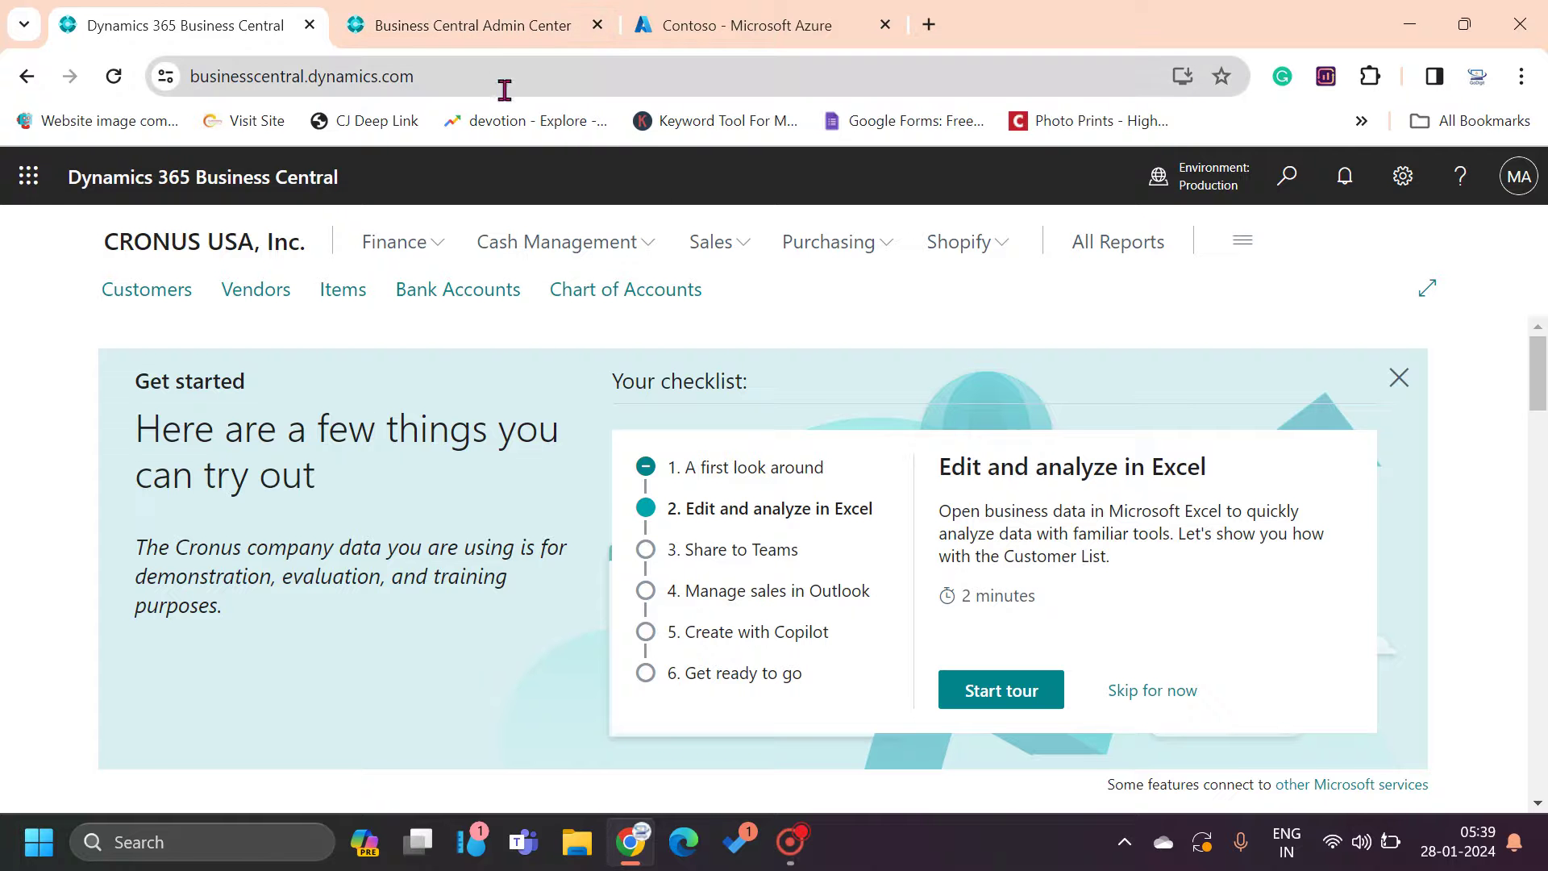
{"action": "left_click", "coordinate": [476, 27]}
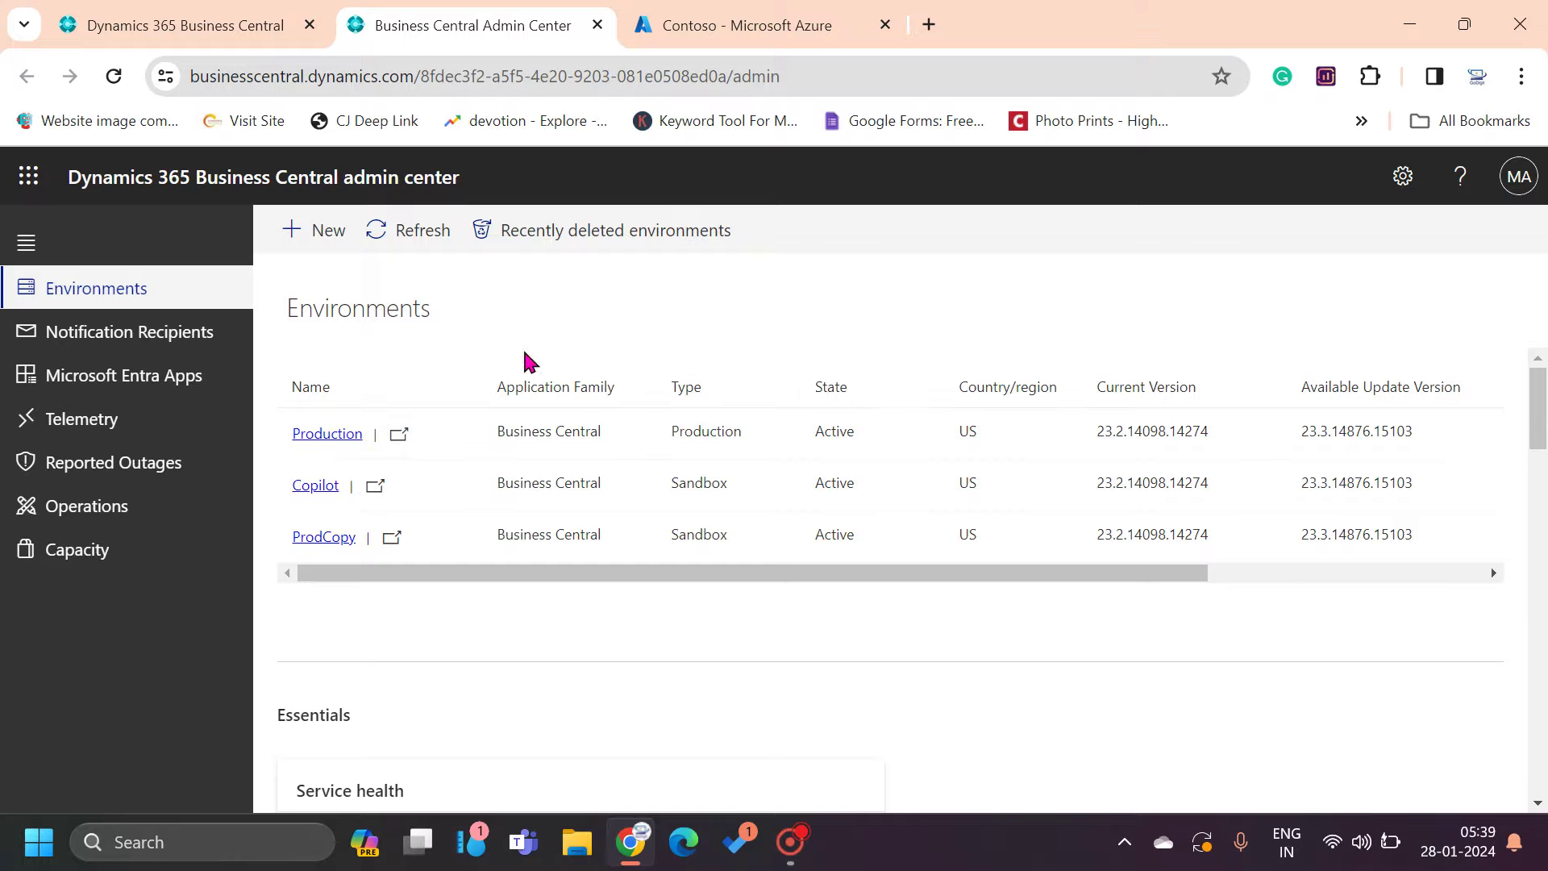
Start copying the Production environment and review the precautions and fields of the copy form
{"action": "left_click", "coordinate": [330, 436]}
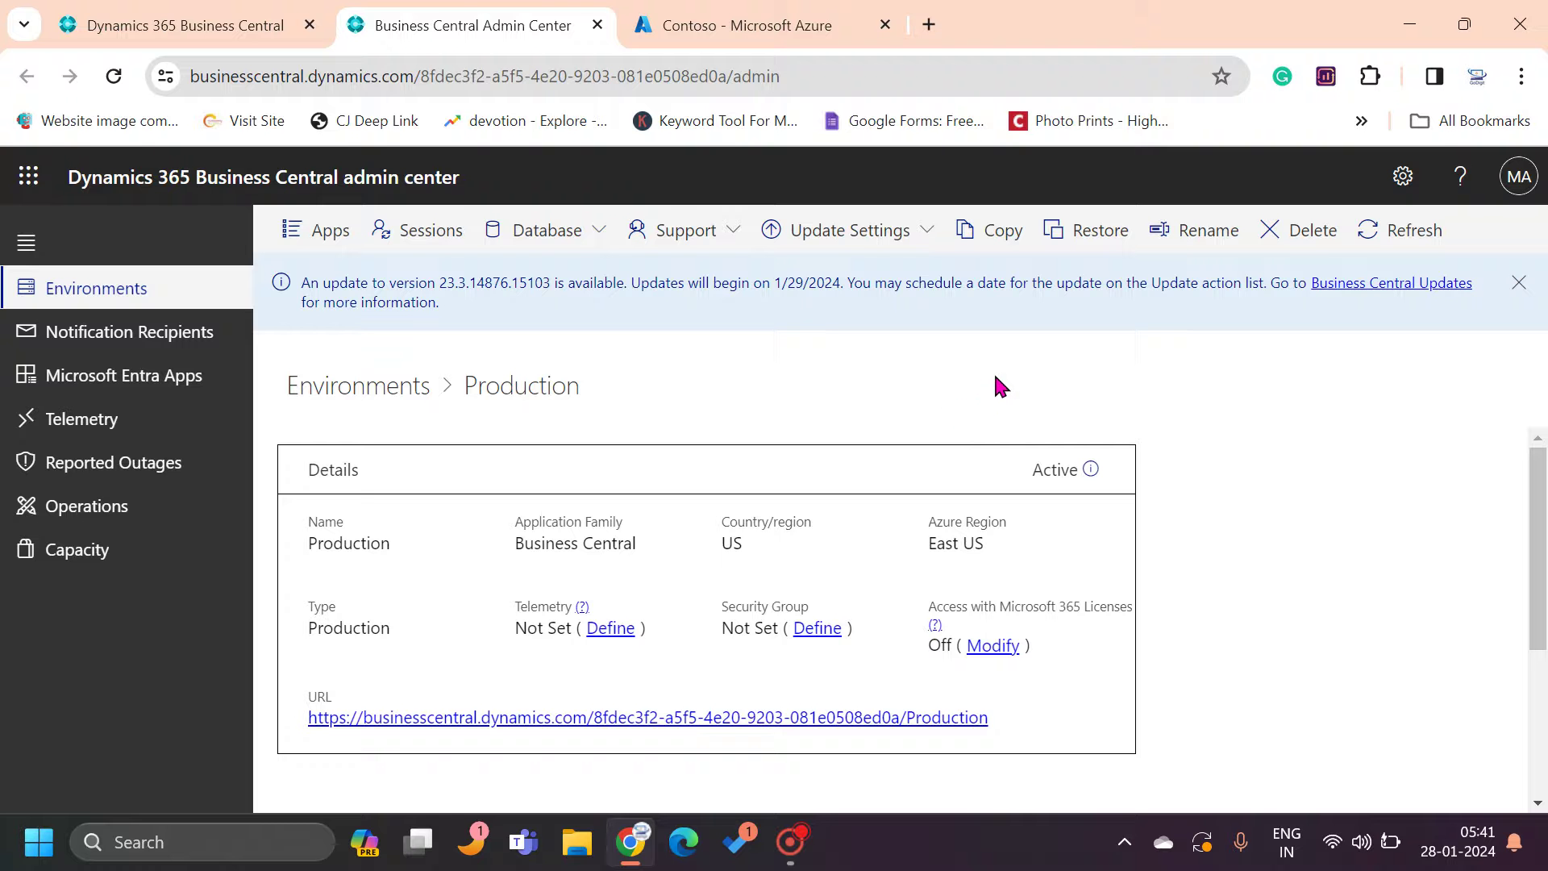
{"action": "left_click", "coordinate": [977, 242]}
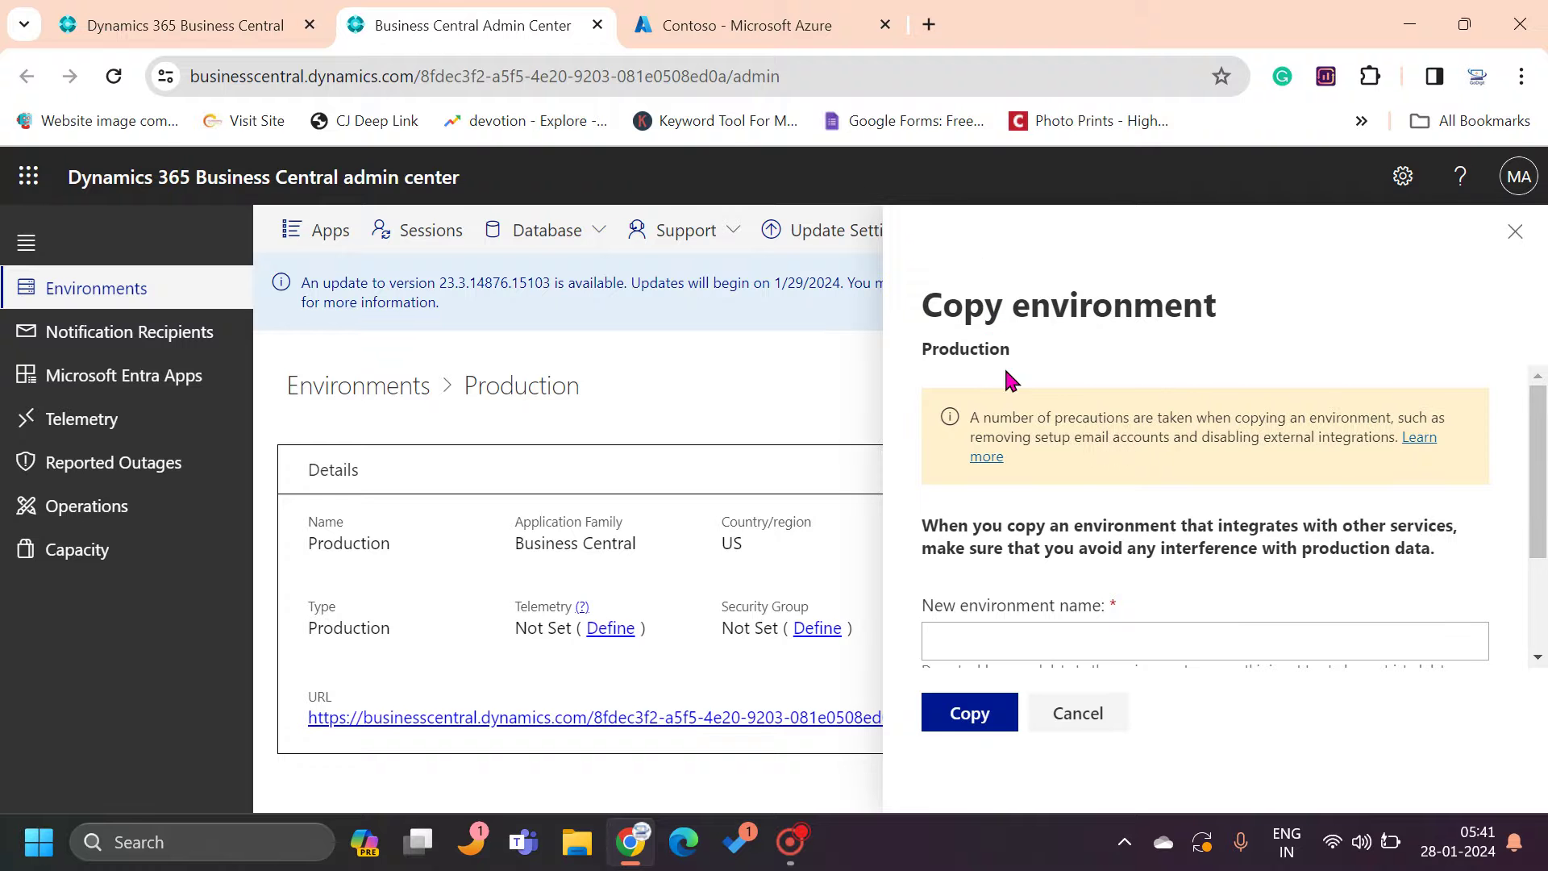
{"action": "scroll", "coordinate": [1124, 511], "scroll_direction": "down", "scroll_amount": 2}
{"action": "scroll", "coordinate": [1048, 524], "scroll_direction": "up", "scroll_amount": 2}
{"action": "scroll", "coordinate": [1366, 567], "scroll_direction": "down", "scroll_amount": 2}
{"action": "scroll", "coordinate": [1365, 566], "scroll_direction": "up", "scroll_amount": 2}
{"action": "scroll", "coordinate": [1185, 506], "scroll_direction": "down", "scroll_amount": 2}
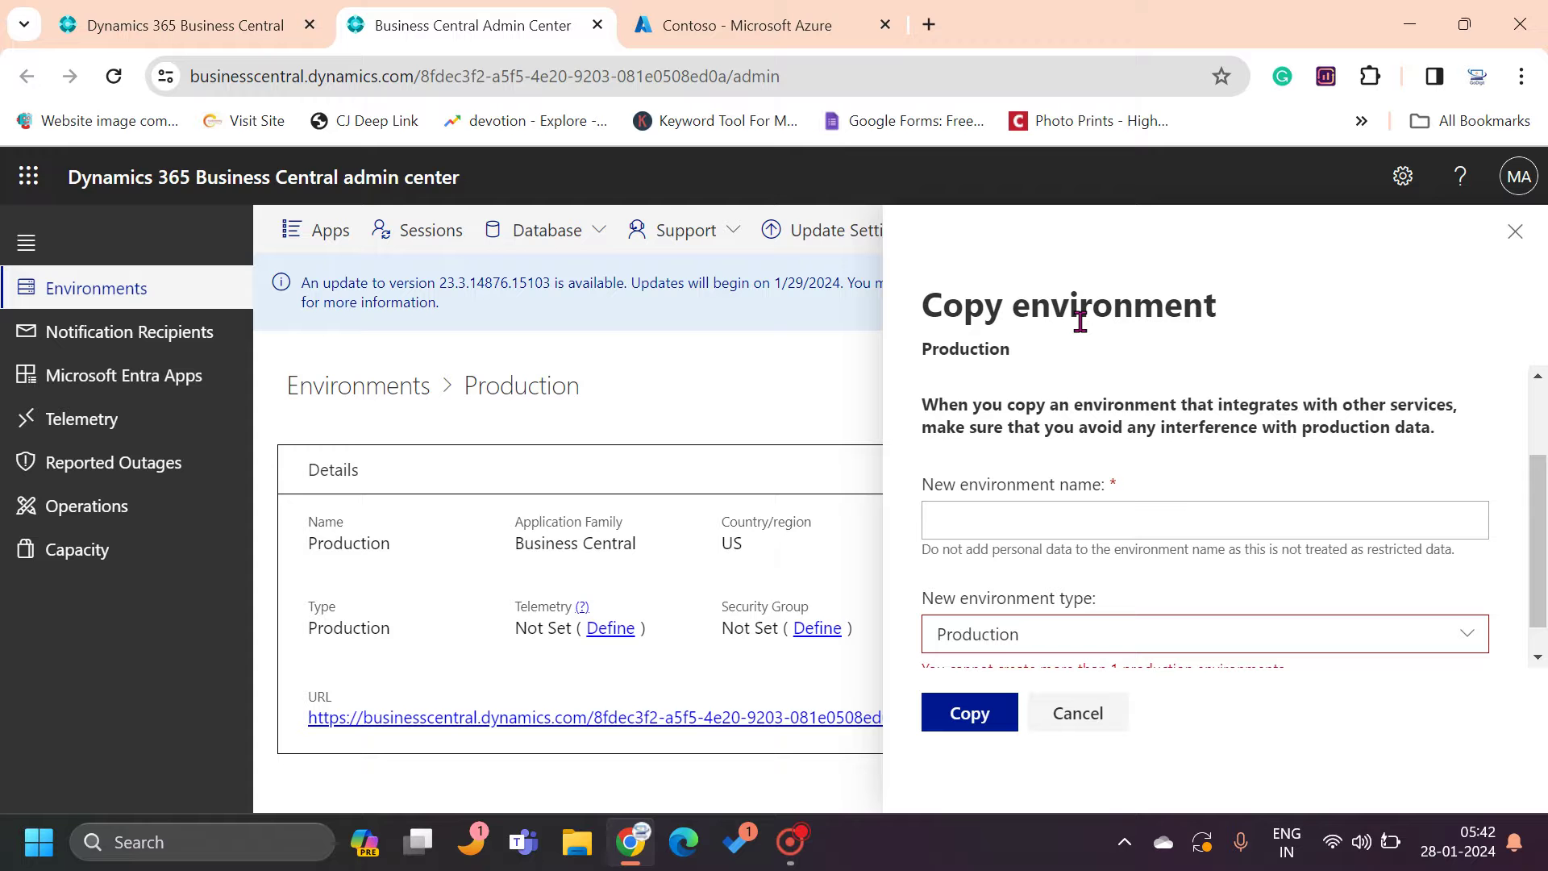
Name the new environment Jan28ProdCopy and set its type to Sandbox
{"action": "left_click", "coordinate": [1072, 517]}
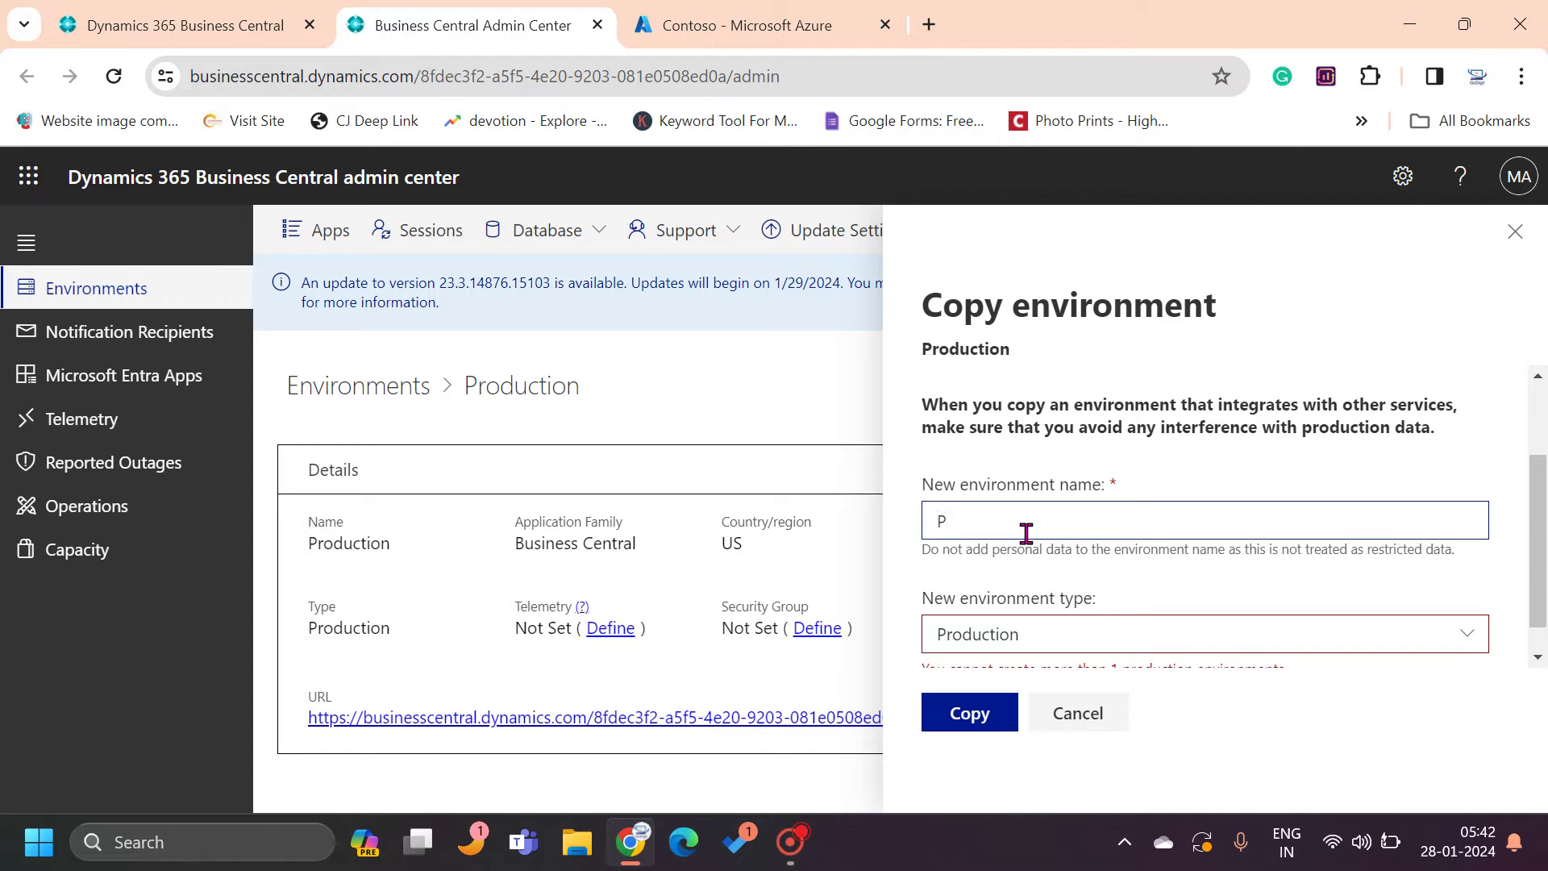
{"action": "key", "text": "BackSpace"}
{"action": "type", "text": "20"}
{"action": "key", "text": "BackSpace"}
{"action": "key", "text": "BackSpace"}
{"action": "type", "text": "Jan28ProdCopy"}
{"action": "scroll", "coordinate": [1108, 556], "scroll_direction": "down", "scroll_amount": 1}
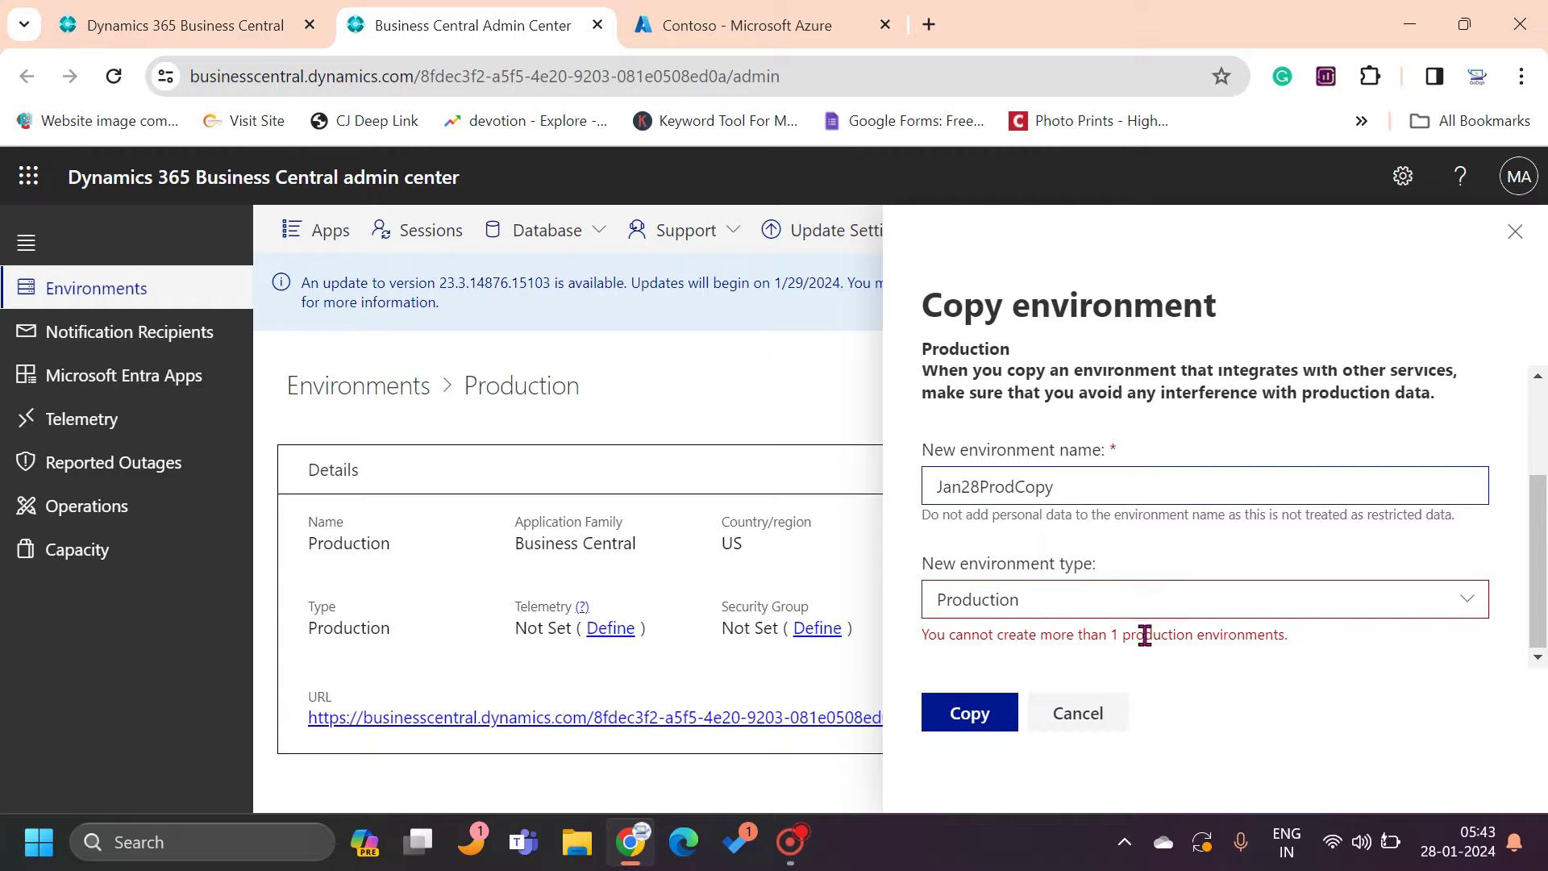
{"action": "left_click", "coordinate": [1167, 617]}
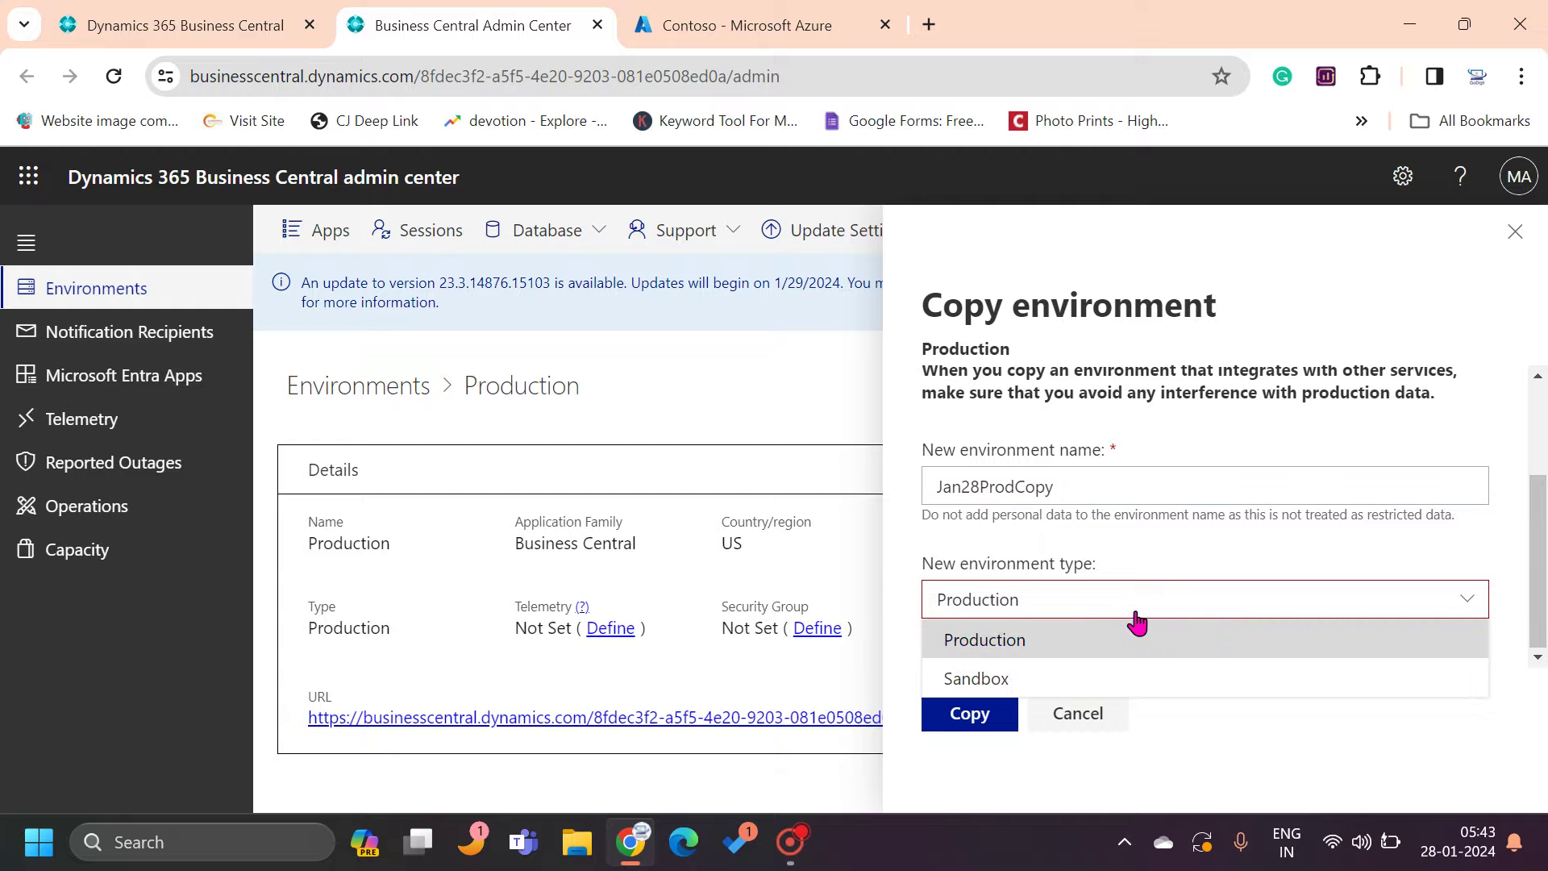
{"action": "left_click", "coordinate": [1060, 686]}
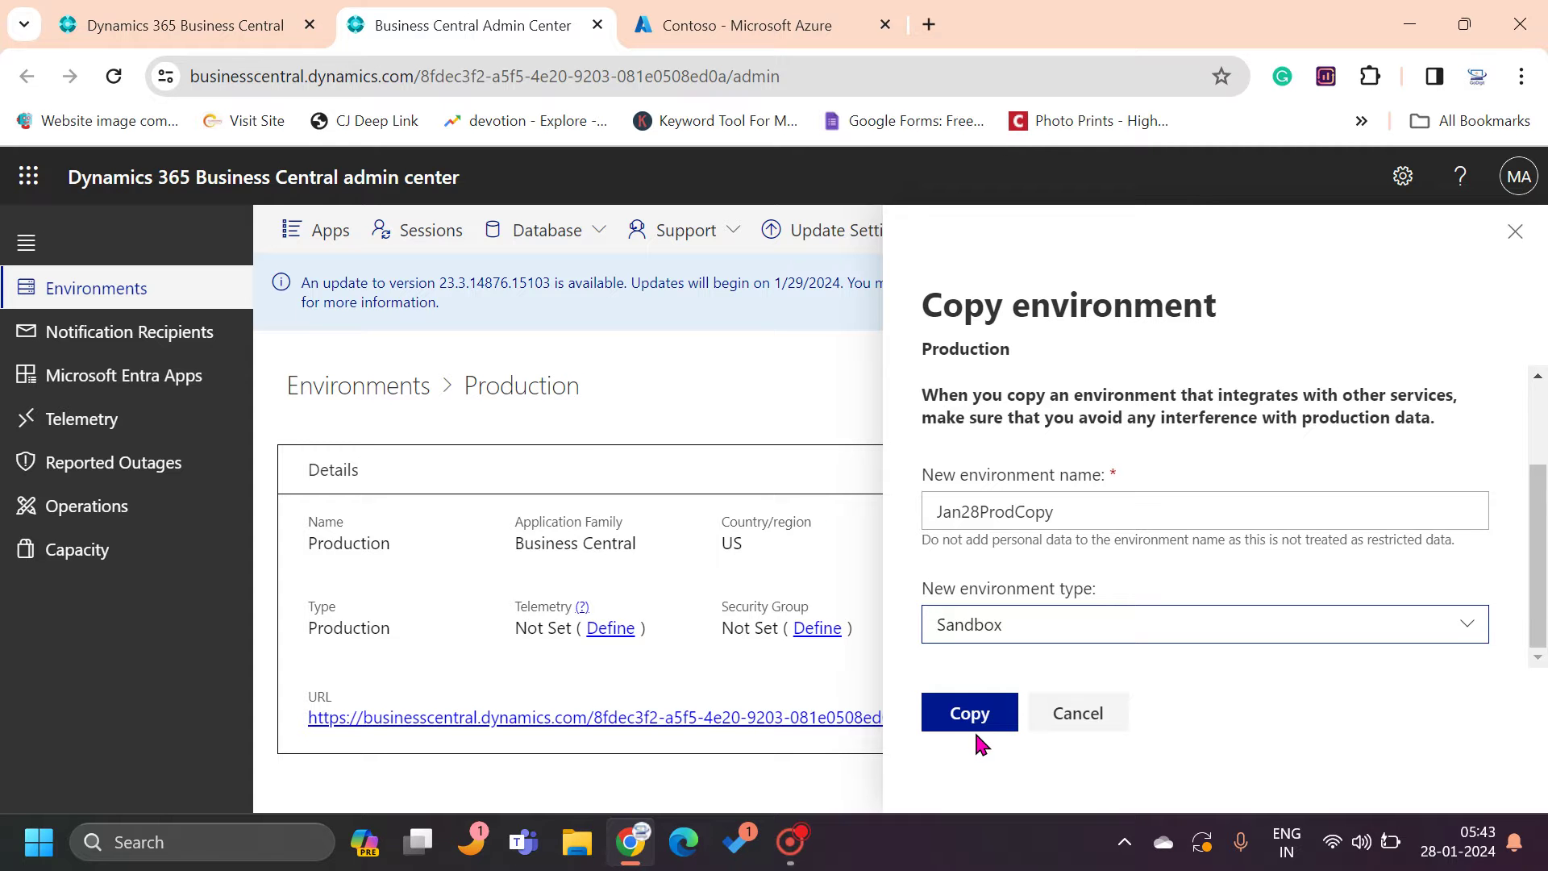
Cancel copying the environment and reopen the Production environment's details from the environment list
{"action": "left_click", "coordinate": [1076, 724]}
{"action": "left_click", "coordinate": [119, 307]}
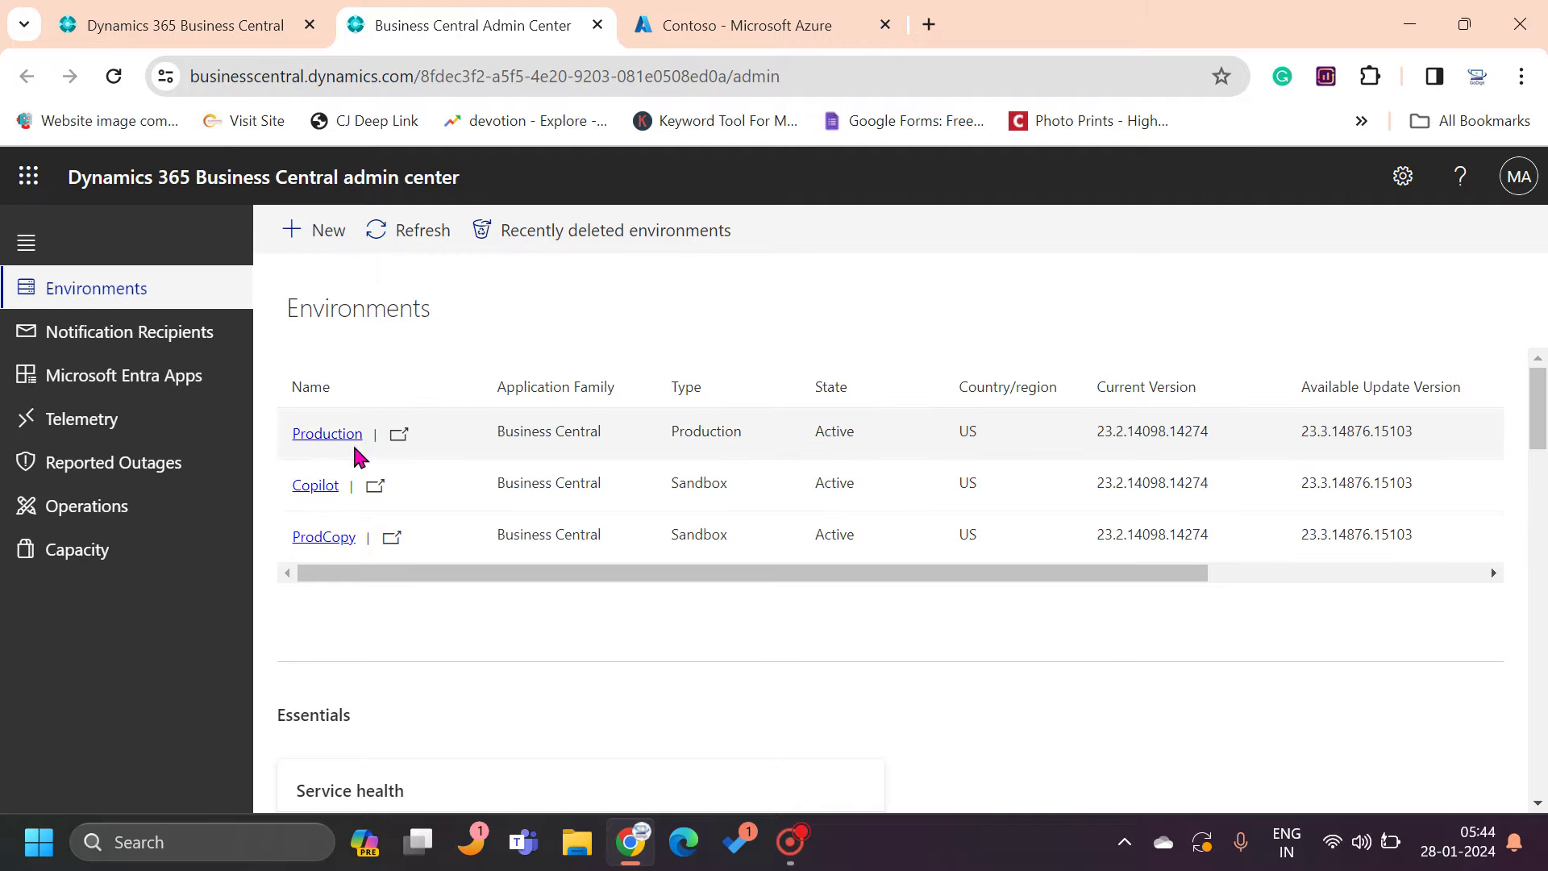
{"action": "left_click", "coordinate": [330, 437]}
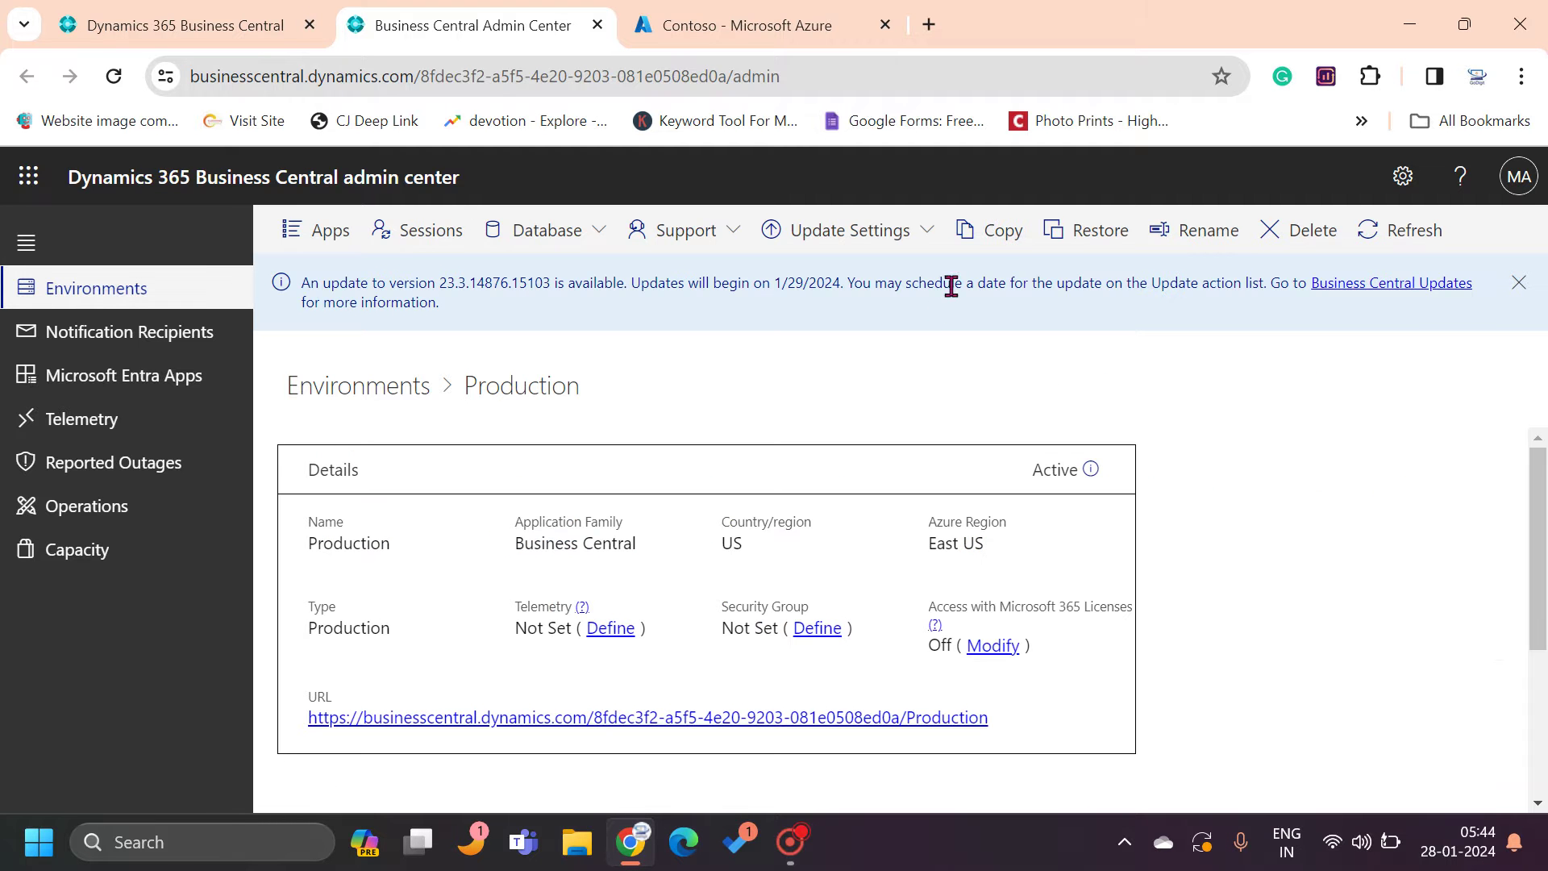
Start restoring the Production environment and review the backup availability information and the restore date and time fields
{"action": "left_click", "coordinate": [1083, 242]}
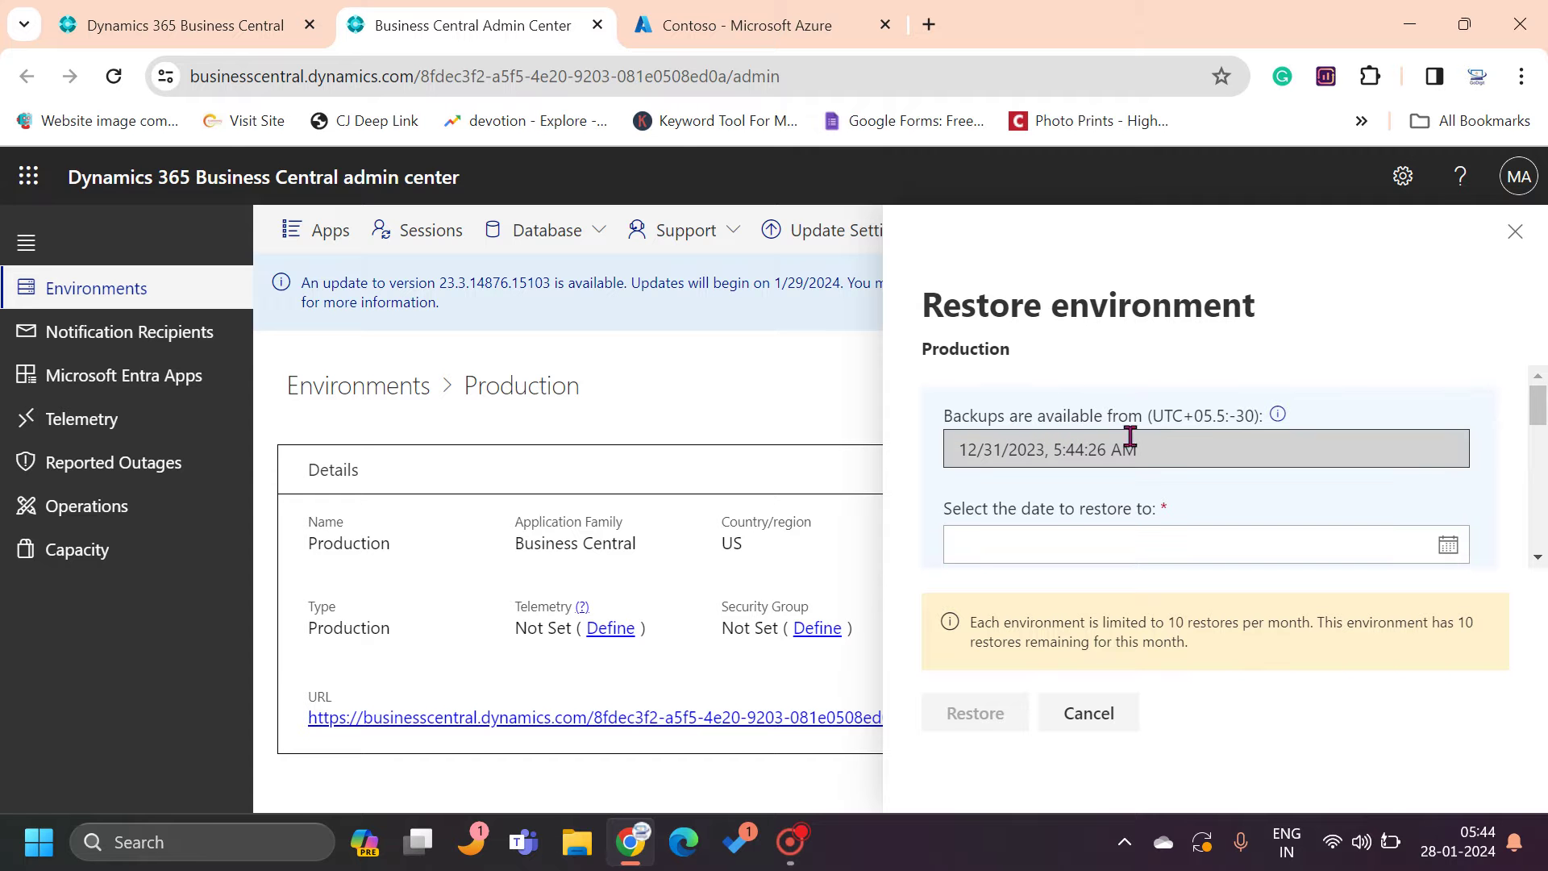
{"action": "mouse_move", "coordinate": [1278, 419]}
{"action": "left_click", "coordinate": [1401, 493]}
{"action": "left_click", "coordinate": [1483, 480]}
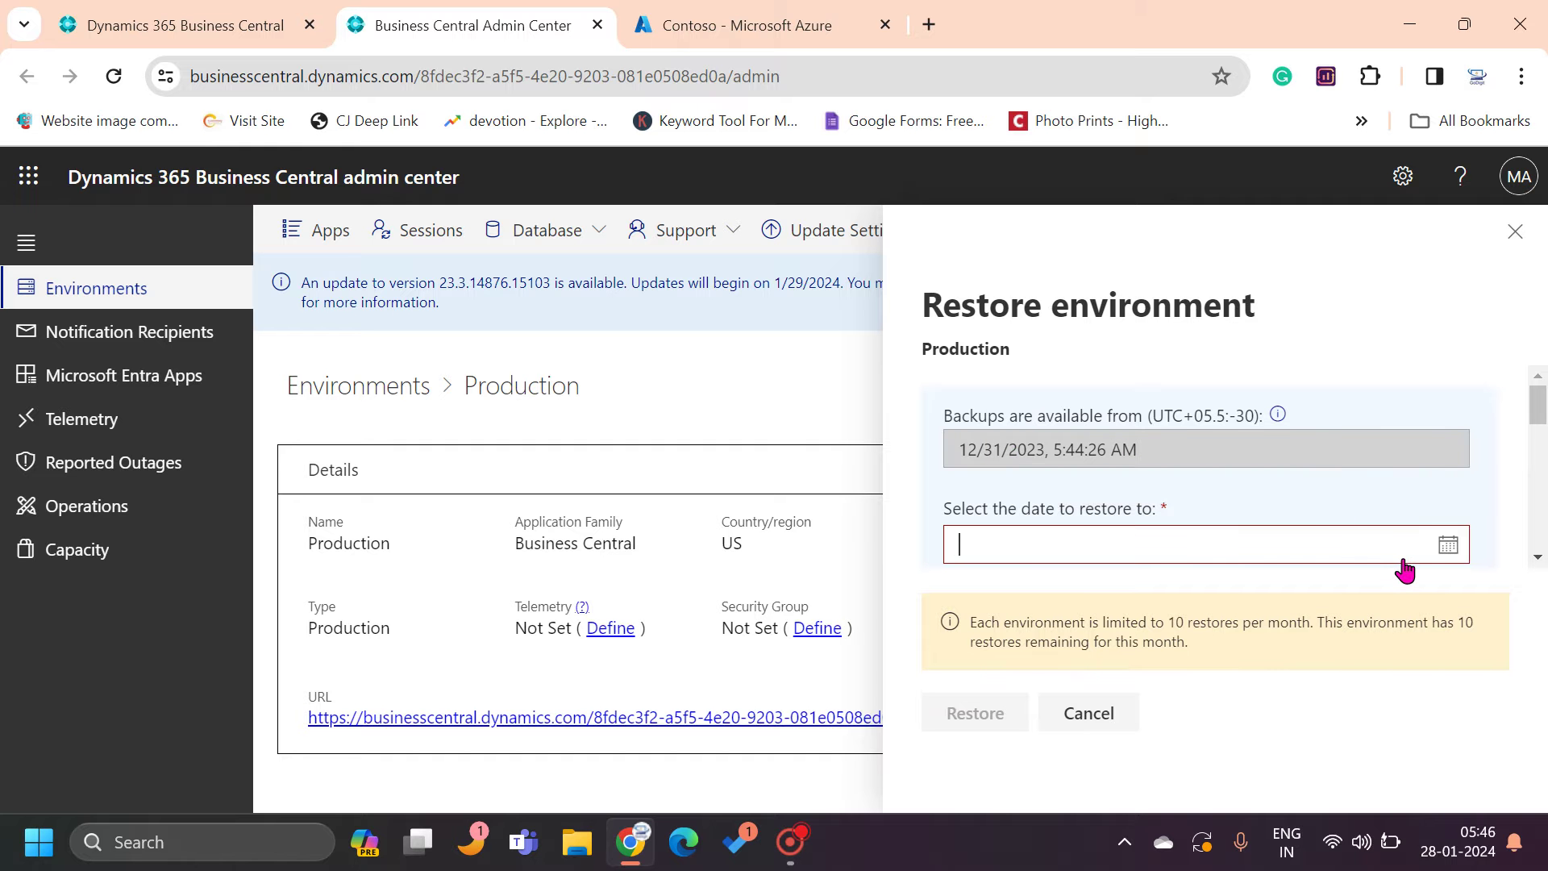
{"action": "scroll", "coordinate": [1395, 468], "scroll_direction": "down", "scroll_amount": 2}
{"action": "scroll", "coordinate": [1129, 443], "scroll_direction": "down", "scroll_amount": 1}
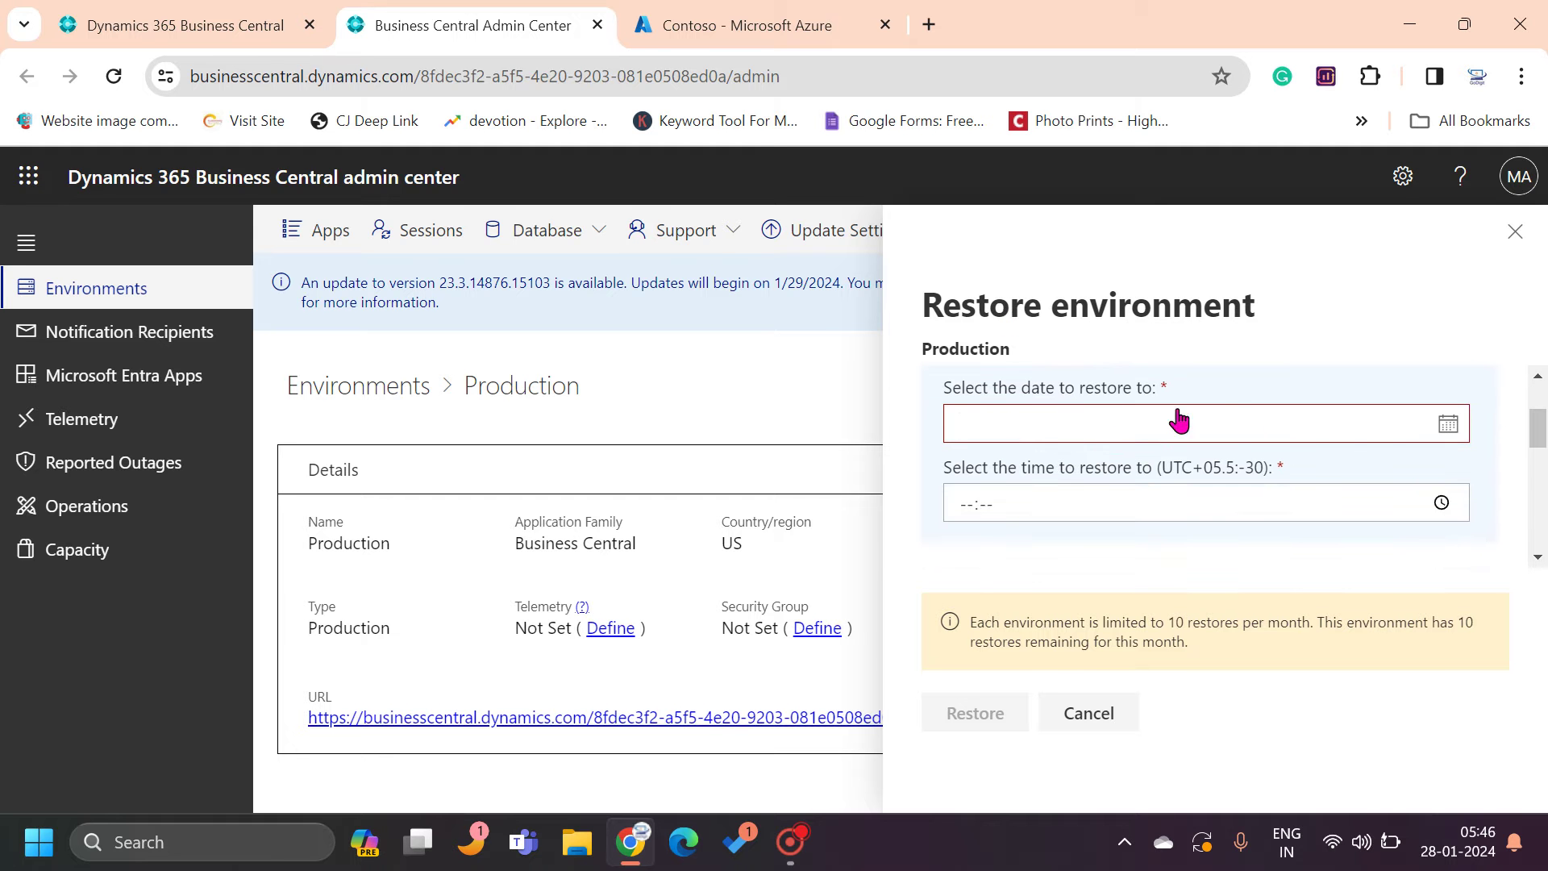
Set the date to restore to as 1/1/2024
{"action": "left_click", "coordinate": [1455, 435]}
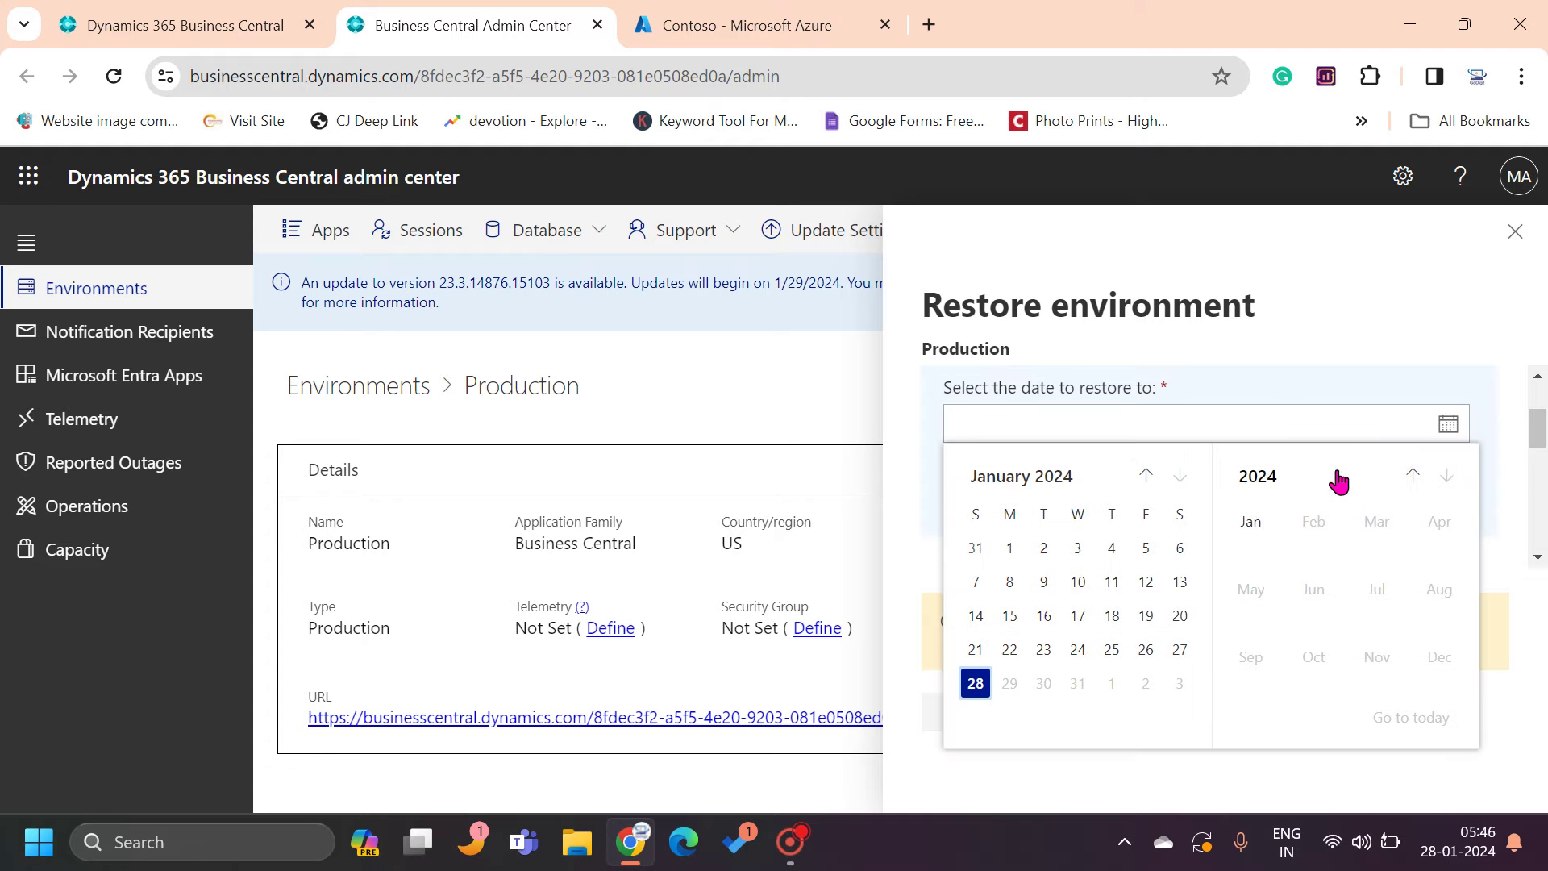
{"action": "left_click", "coordinate": [1146, 476]}
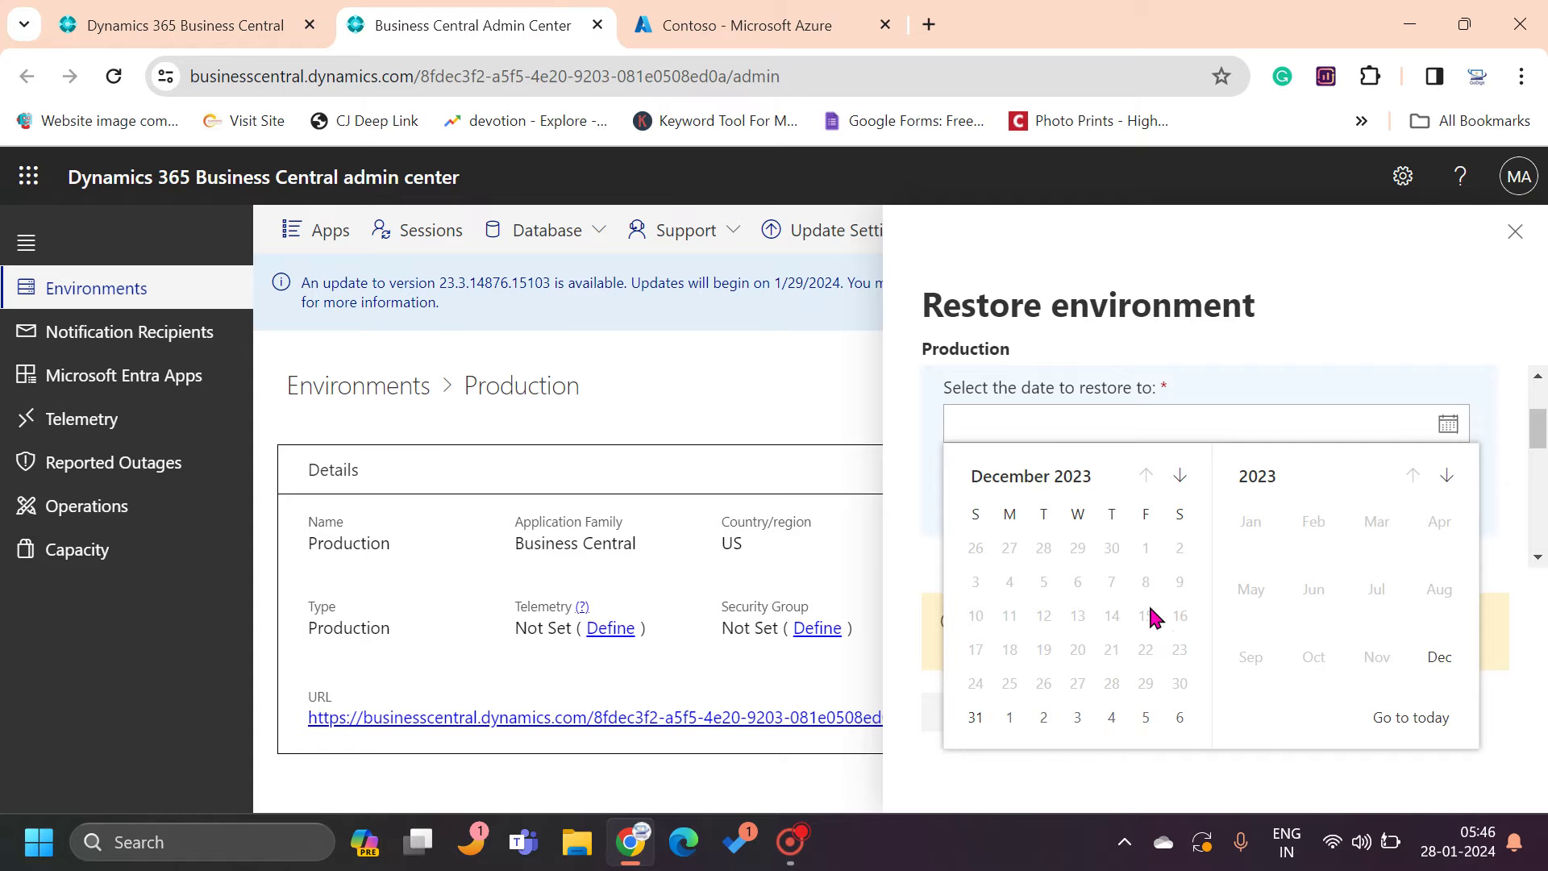
{"action": "left_click", "coordinate": [1009, 718]}
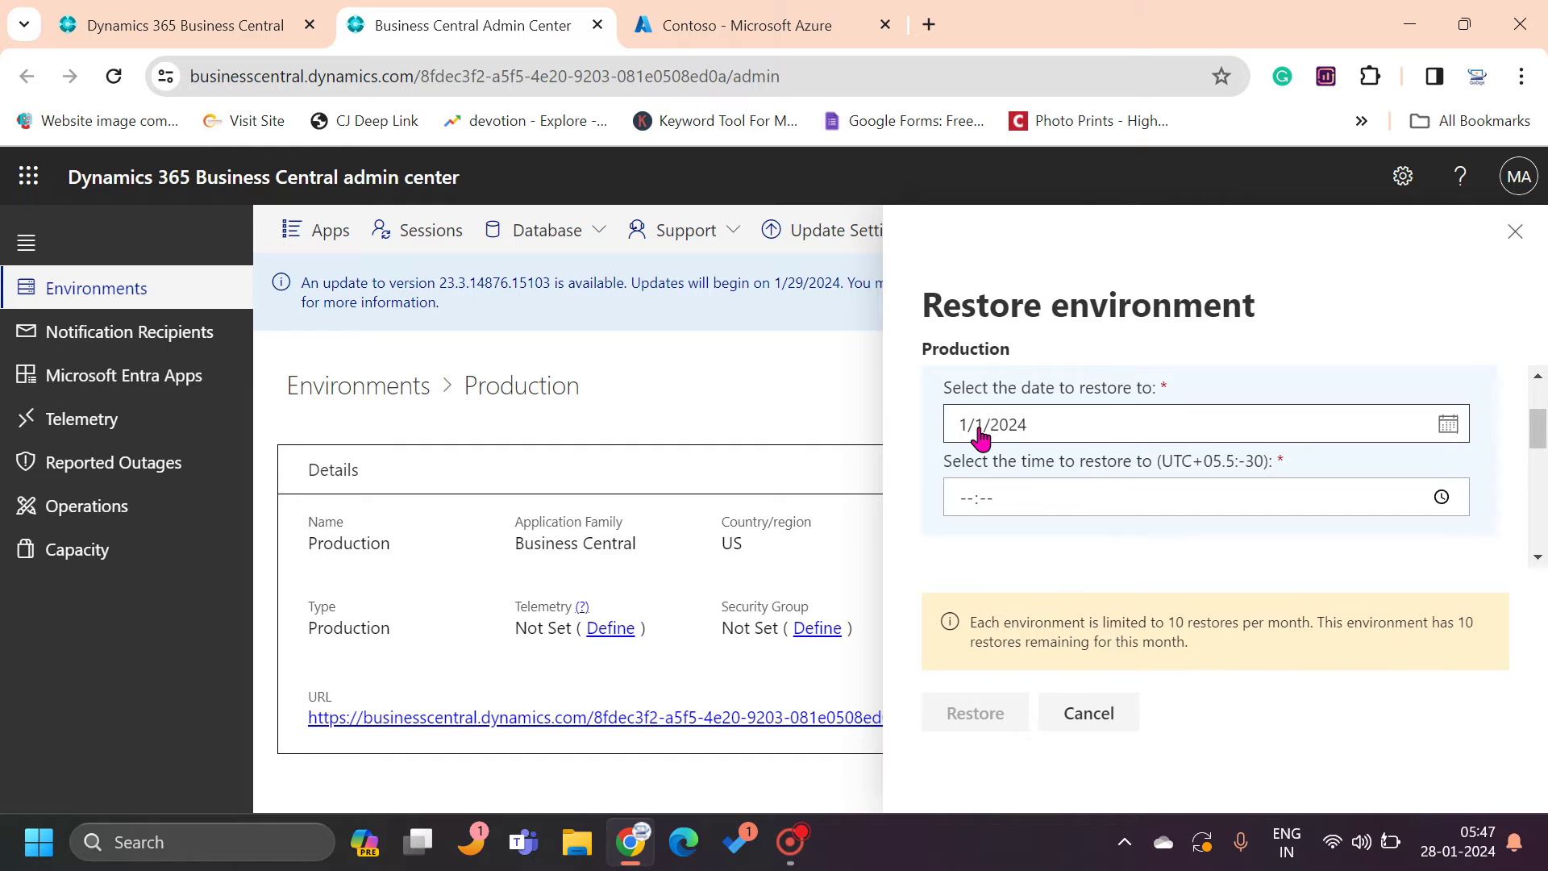
Set the time to restore to as 10:00
{"action": "left_click", "coordinate": [1441, 496]}
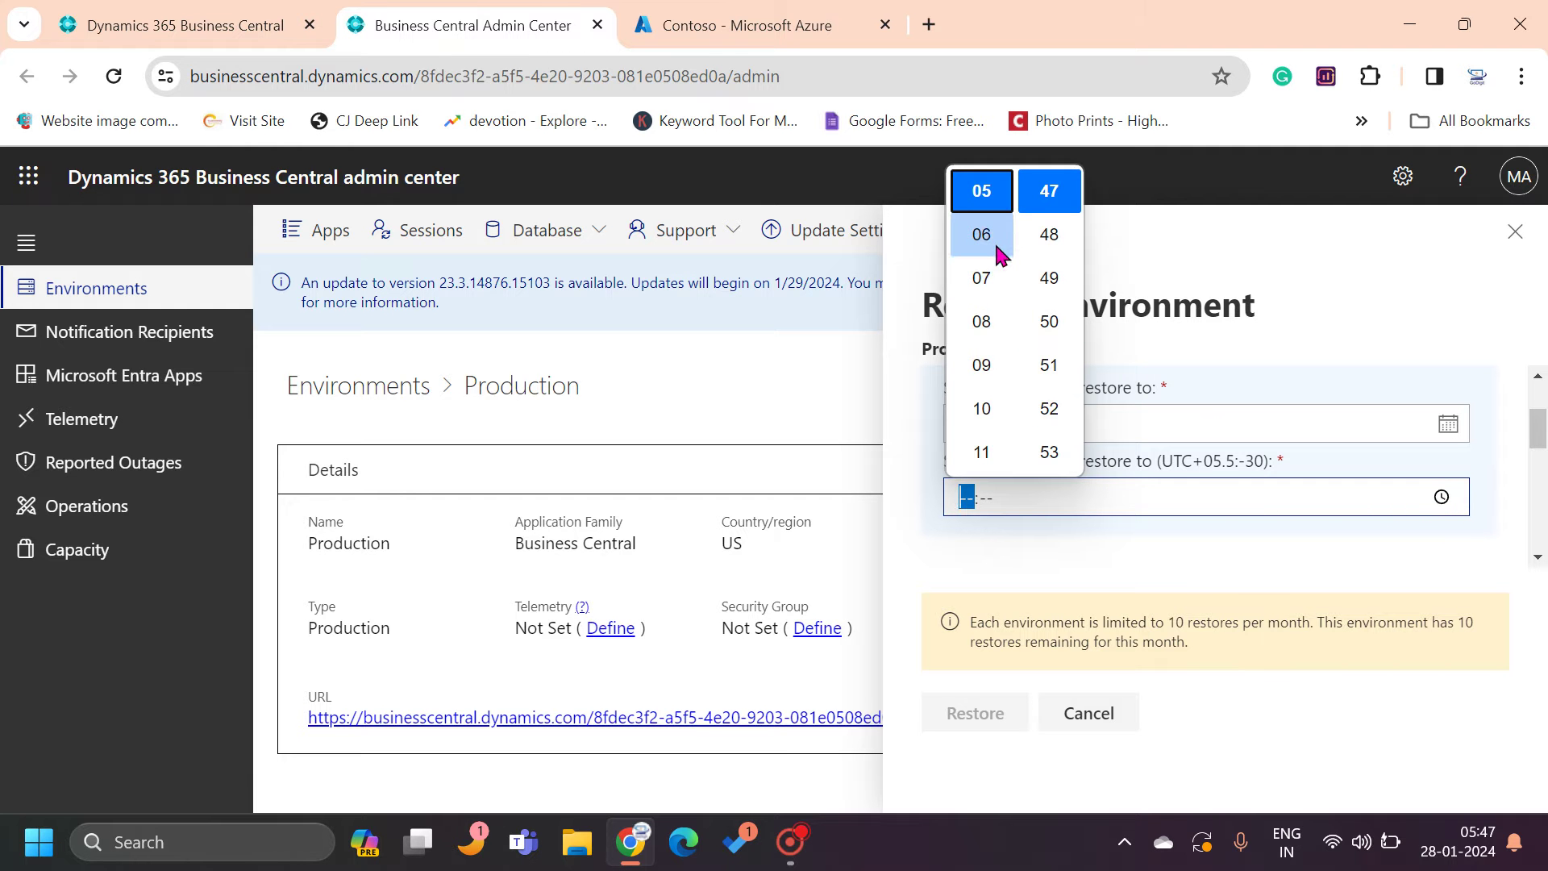
{"action": "scroll", "coordinate": [996, 269], "scroll_direction": "up", "scroll_amount": 3}
{"action": "scroll", "coordinate": [997, 274], "scroll_direction": "down", "scroll_amount": 3}
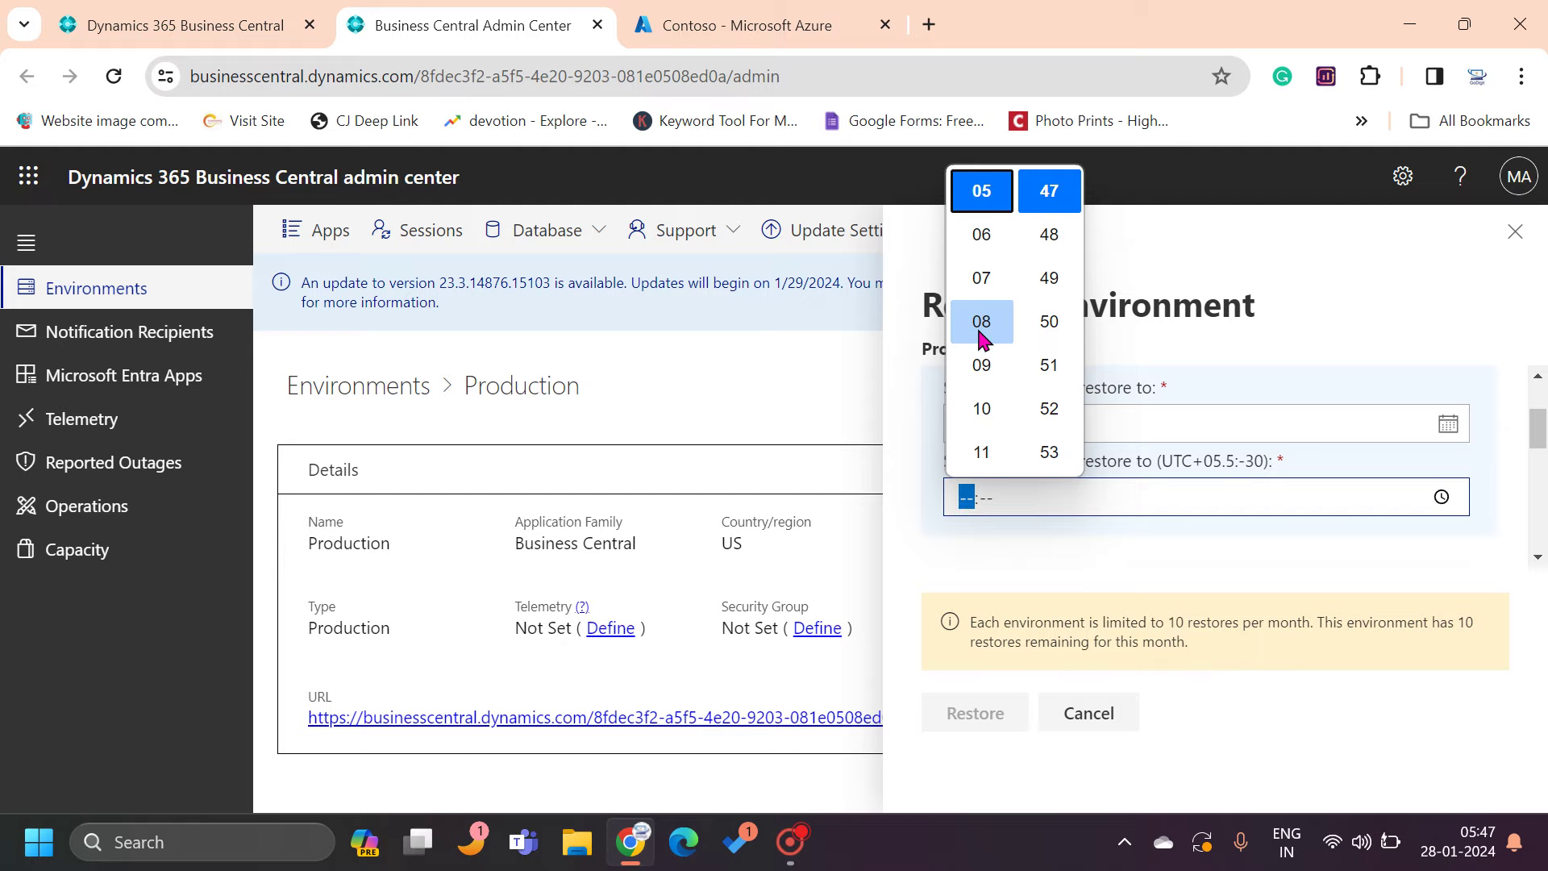
{"action": "left_click", "coordinate": [981, 368]}
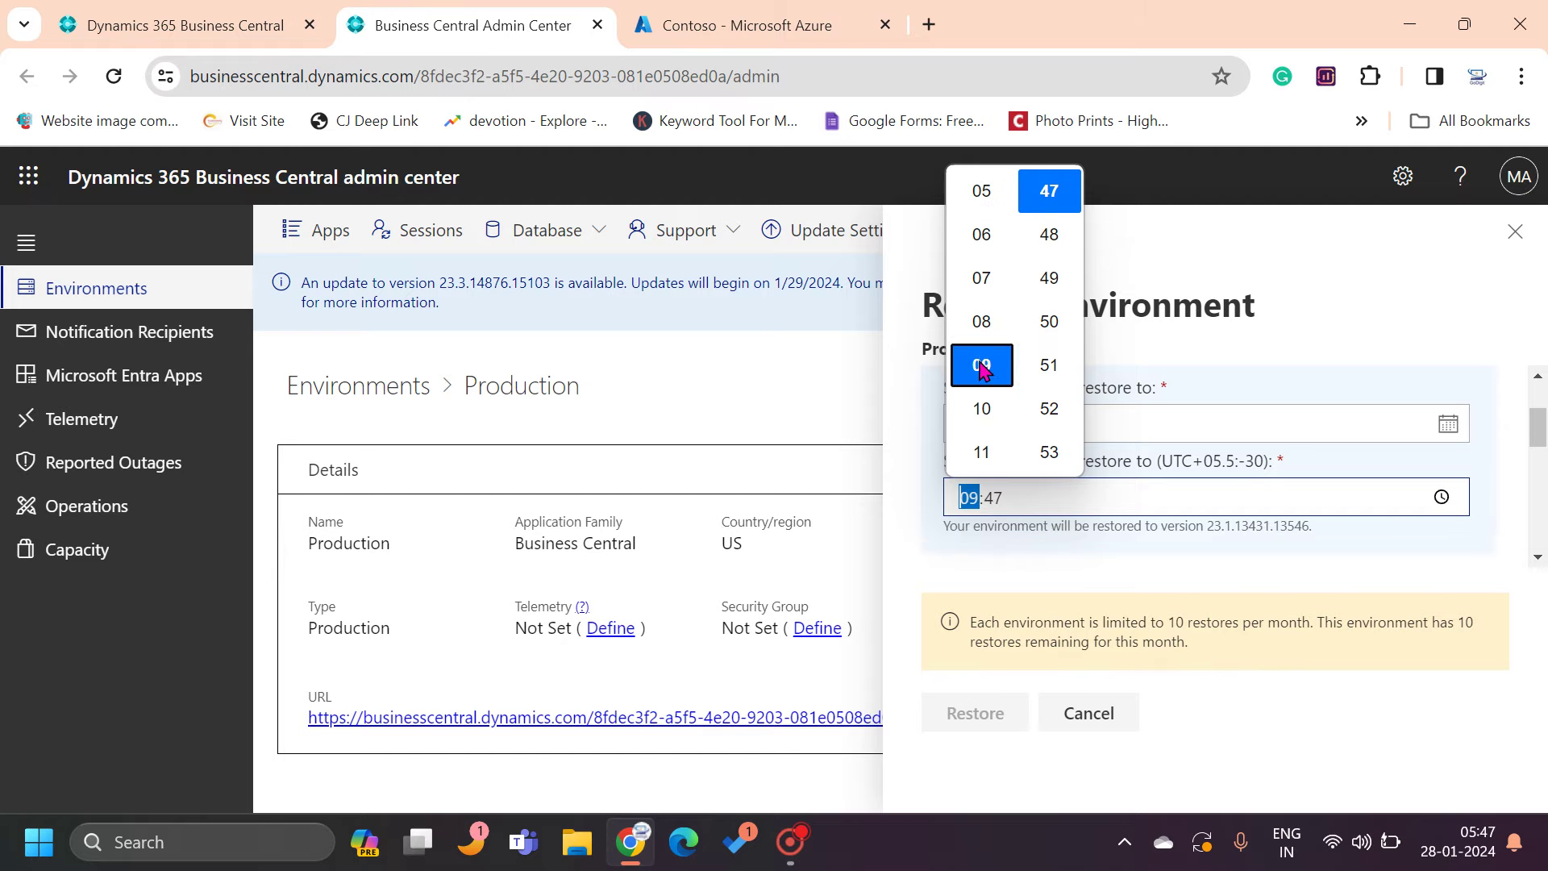
{"action": "left_click", "coordinate": [1060, 371]}
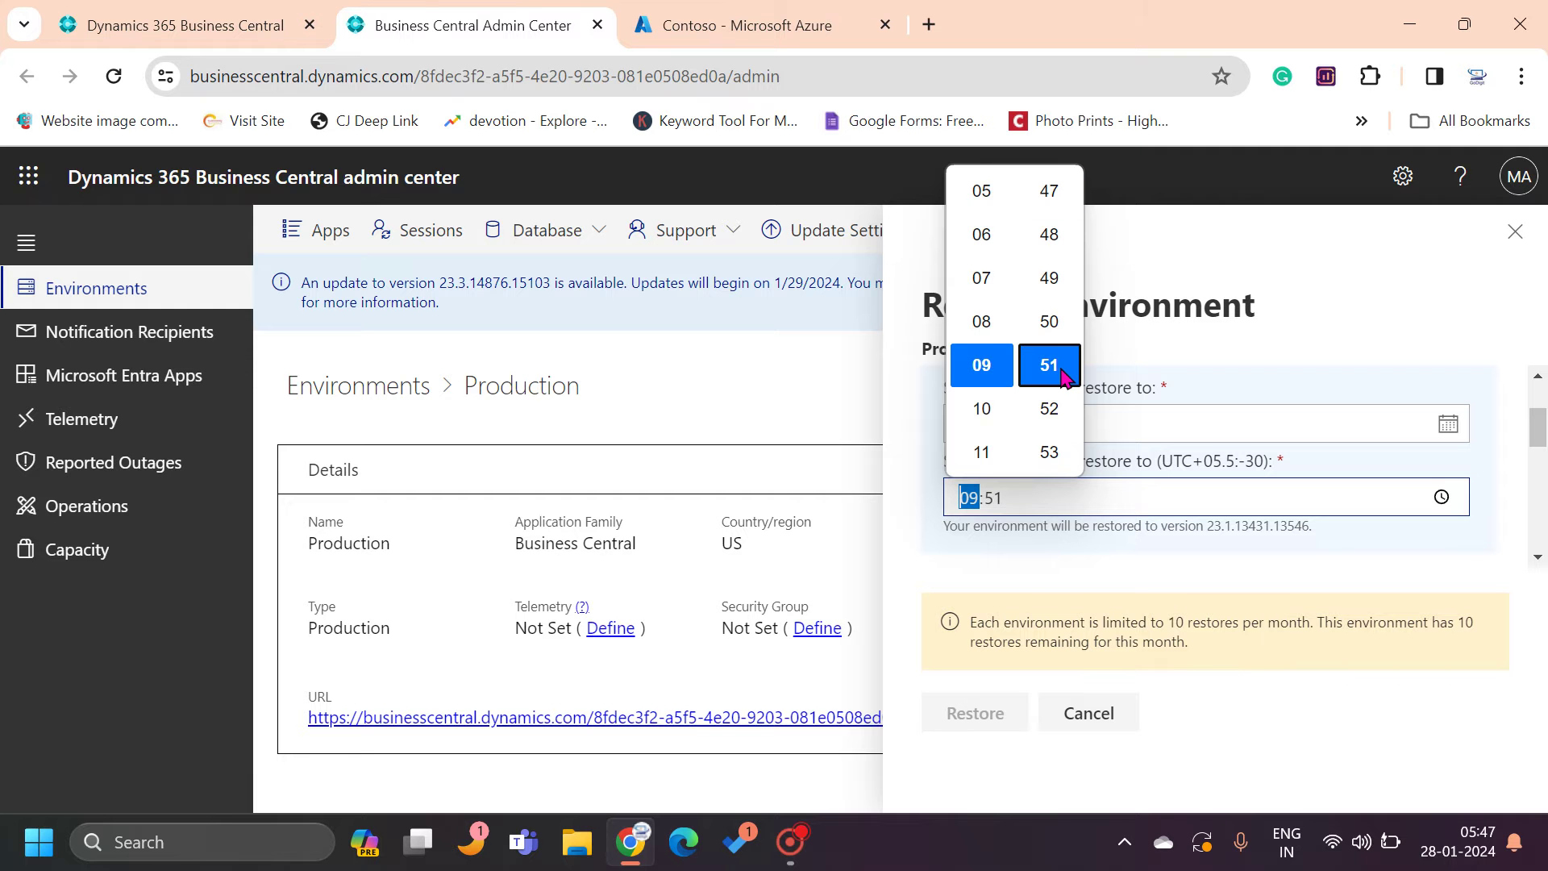
{"action": "left_click", "coordinate": [985, 423]}
{"action": "scroll", "coordinate": [1049, 354], "scroll_direction": "up", "scroll_amount": 15}
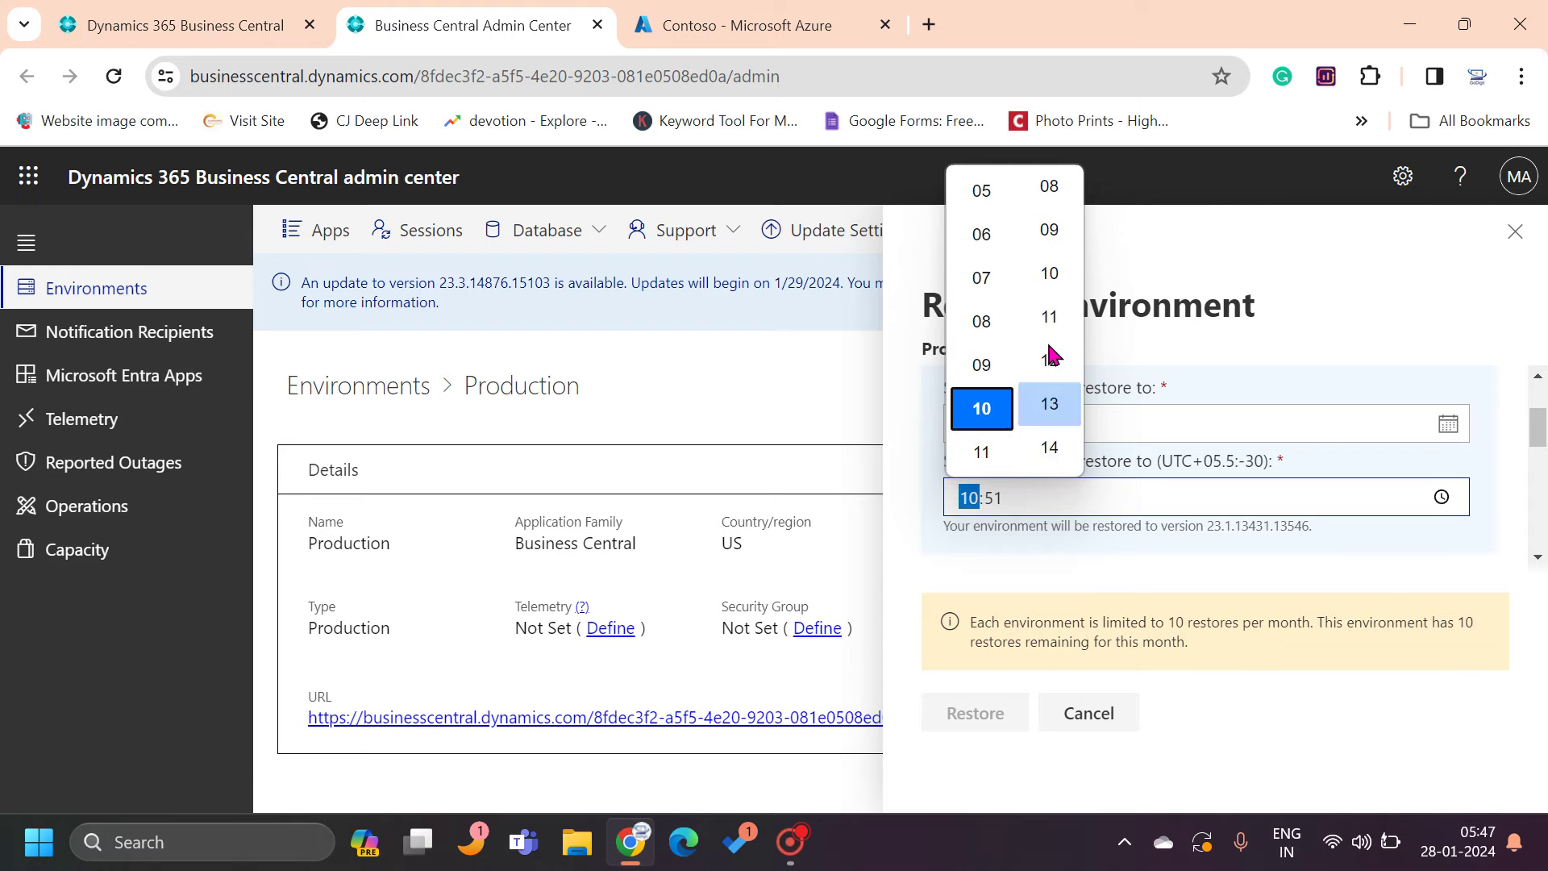
{"action": "scroll", "coordinate": [1049, 355], "scroll_direction": "up", "scroll_amount": 20}
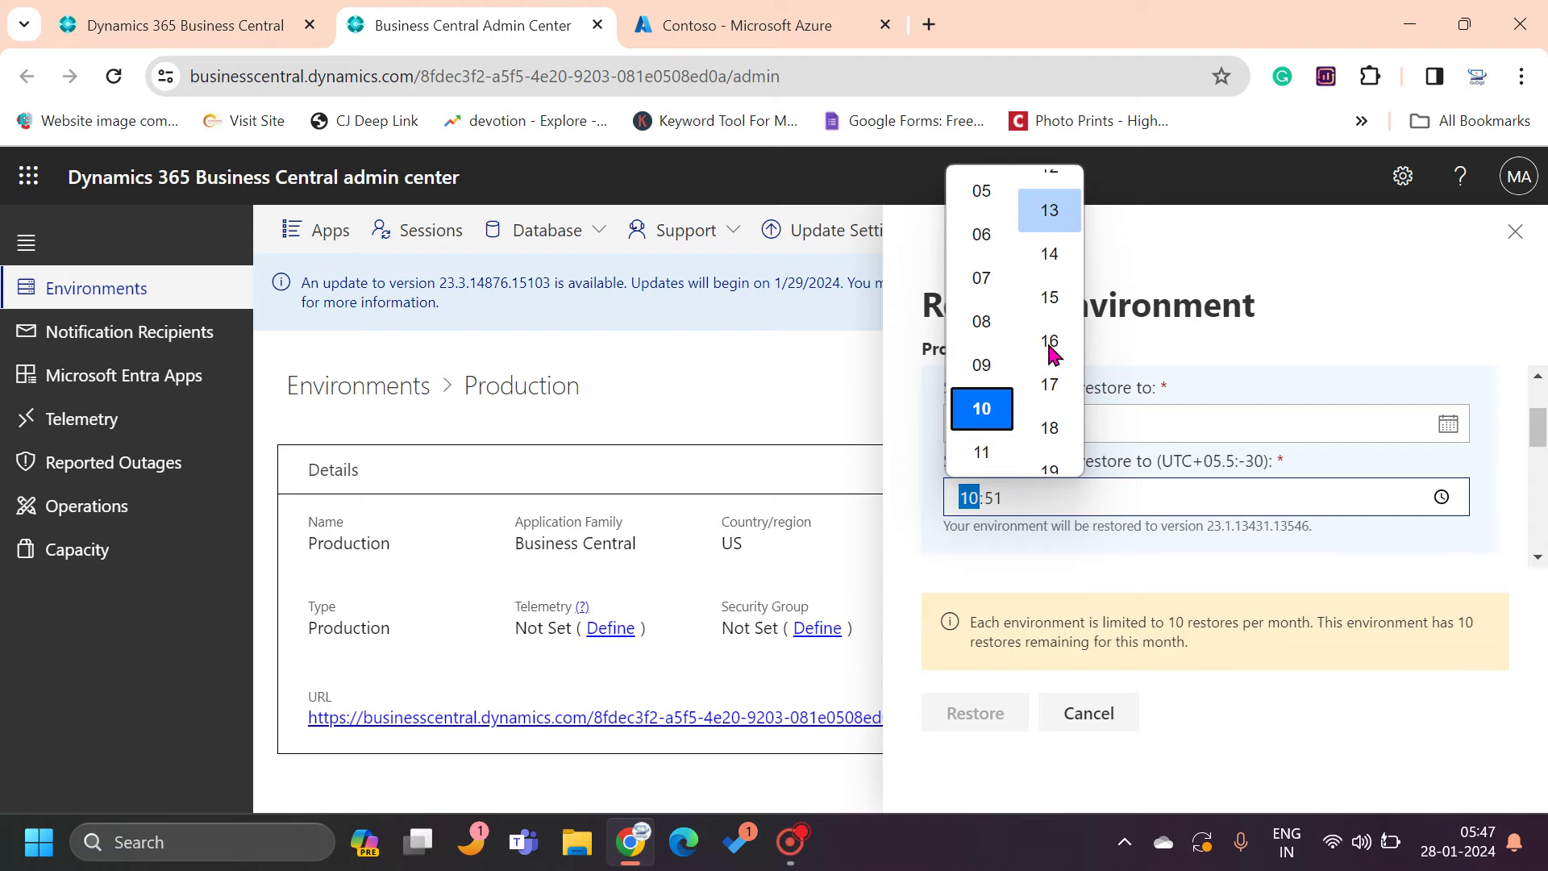
{"action": "scroll", "coordinate": [1048, 353], "scroll_direction": "up", "scroll_amount": 12}
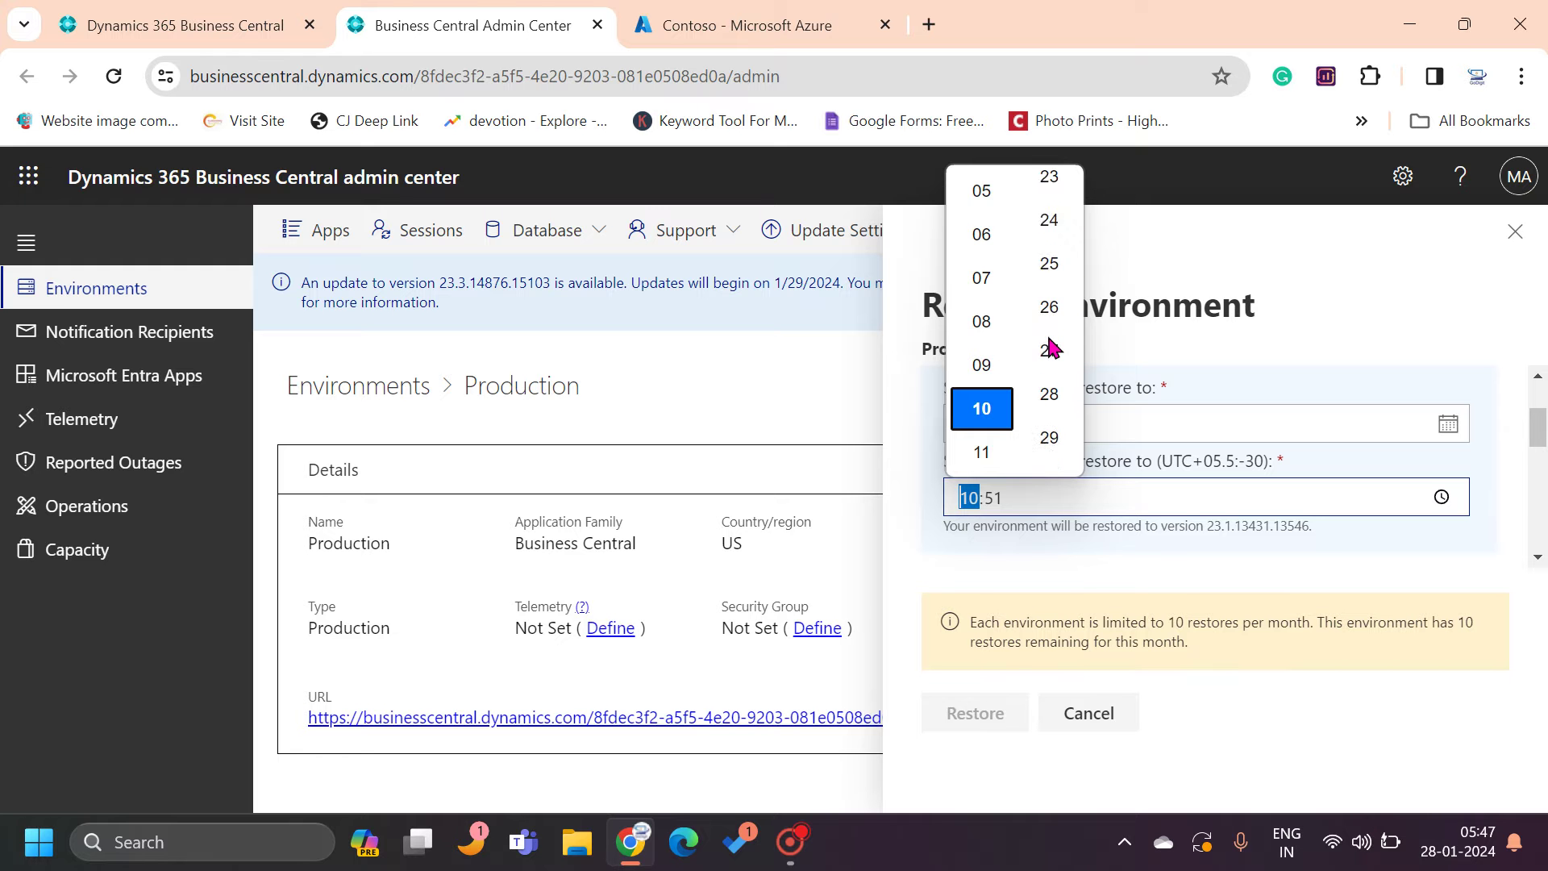
{"action": "scroll", "coordinate": [1049, 347], "scroll_direction": "up", "scroll_amount": 9}
{"action": "scroll", "coordinate": [1049, 347], "scroll_direction": "down", "scroll_amount": 4}
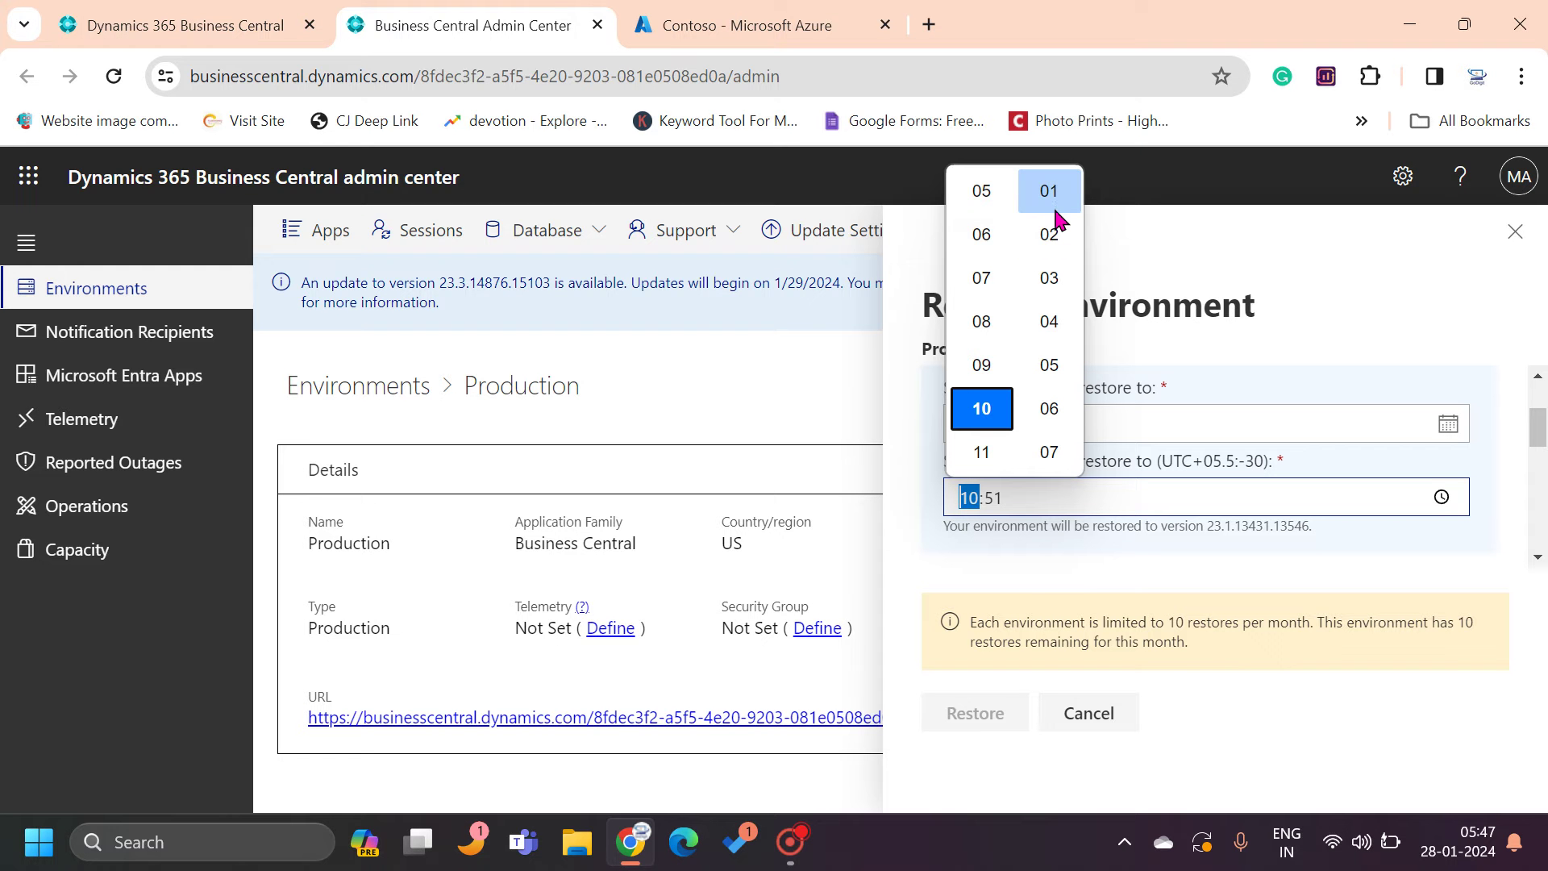
{"action": "scroll", "coordinate": [1055, 210], "scroll_direction": "up", "scroll_amount": 2}
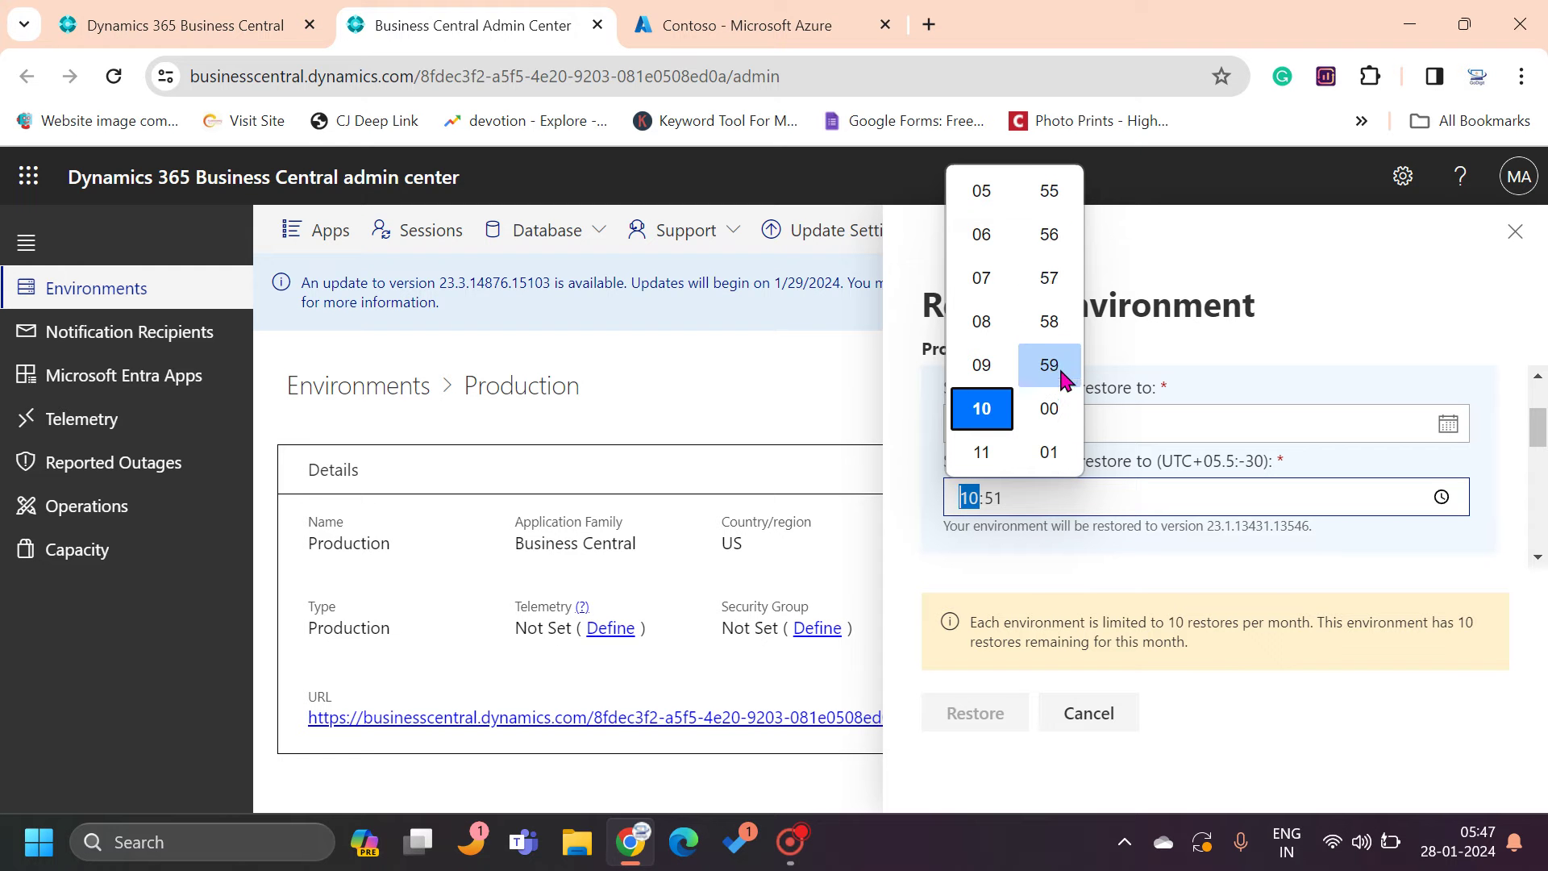
{"action": "left_click", "coordinate": [1048, 408]}
{"action": "left_click", "coordinate": [1260, 552]}
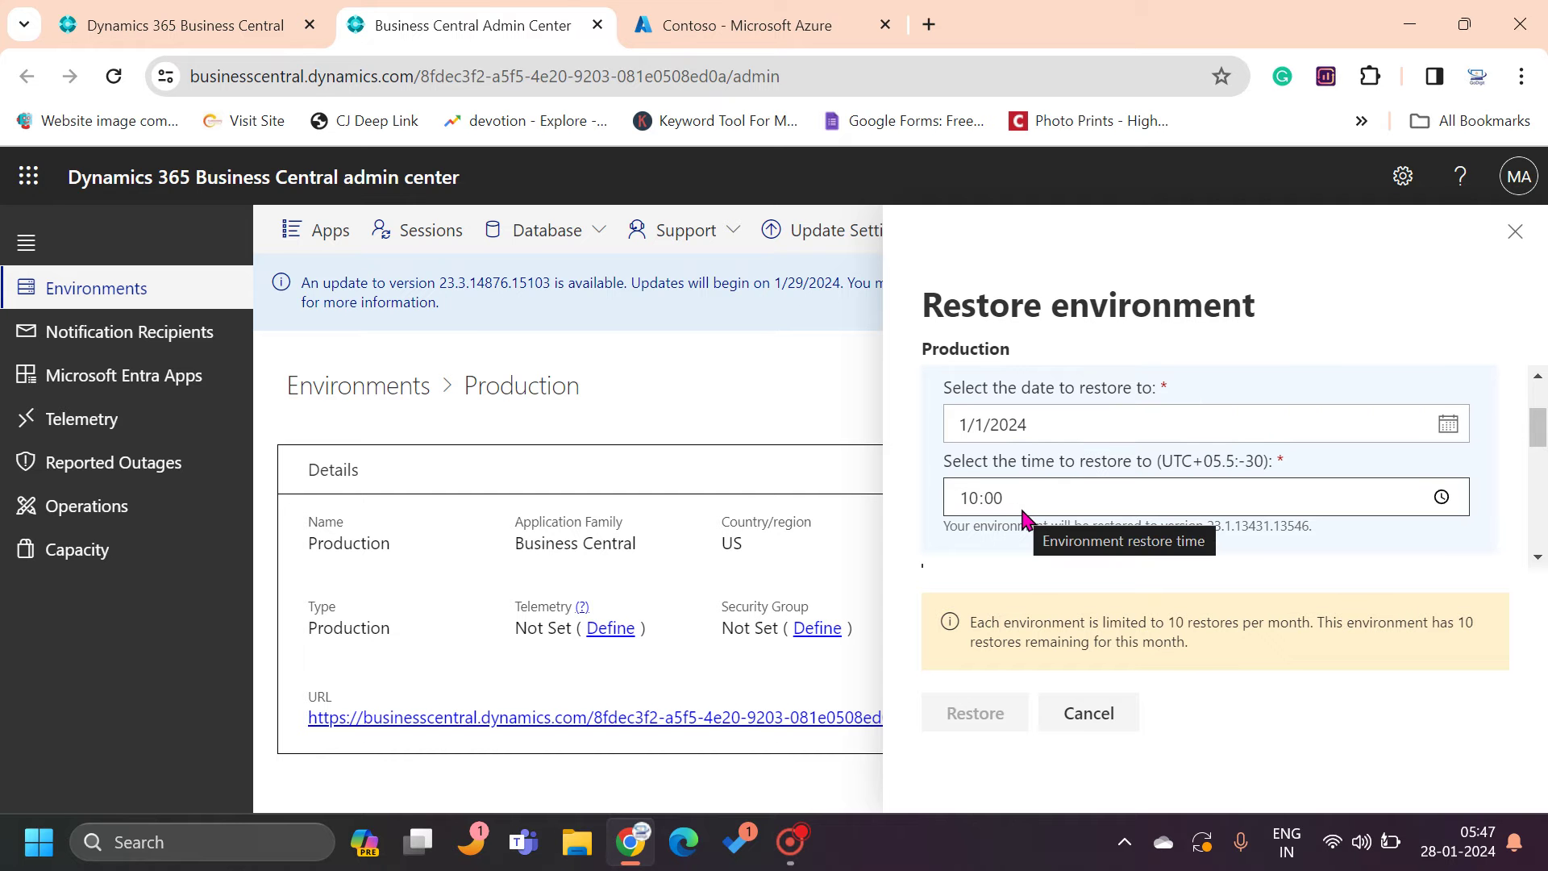
Set the environment type of the restore target to Sandbox
{"action": "scroll", "coordinate": [1210, 516], "scroll_direction": "down", "scroll_amount": 2}
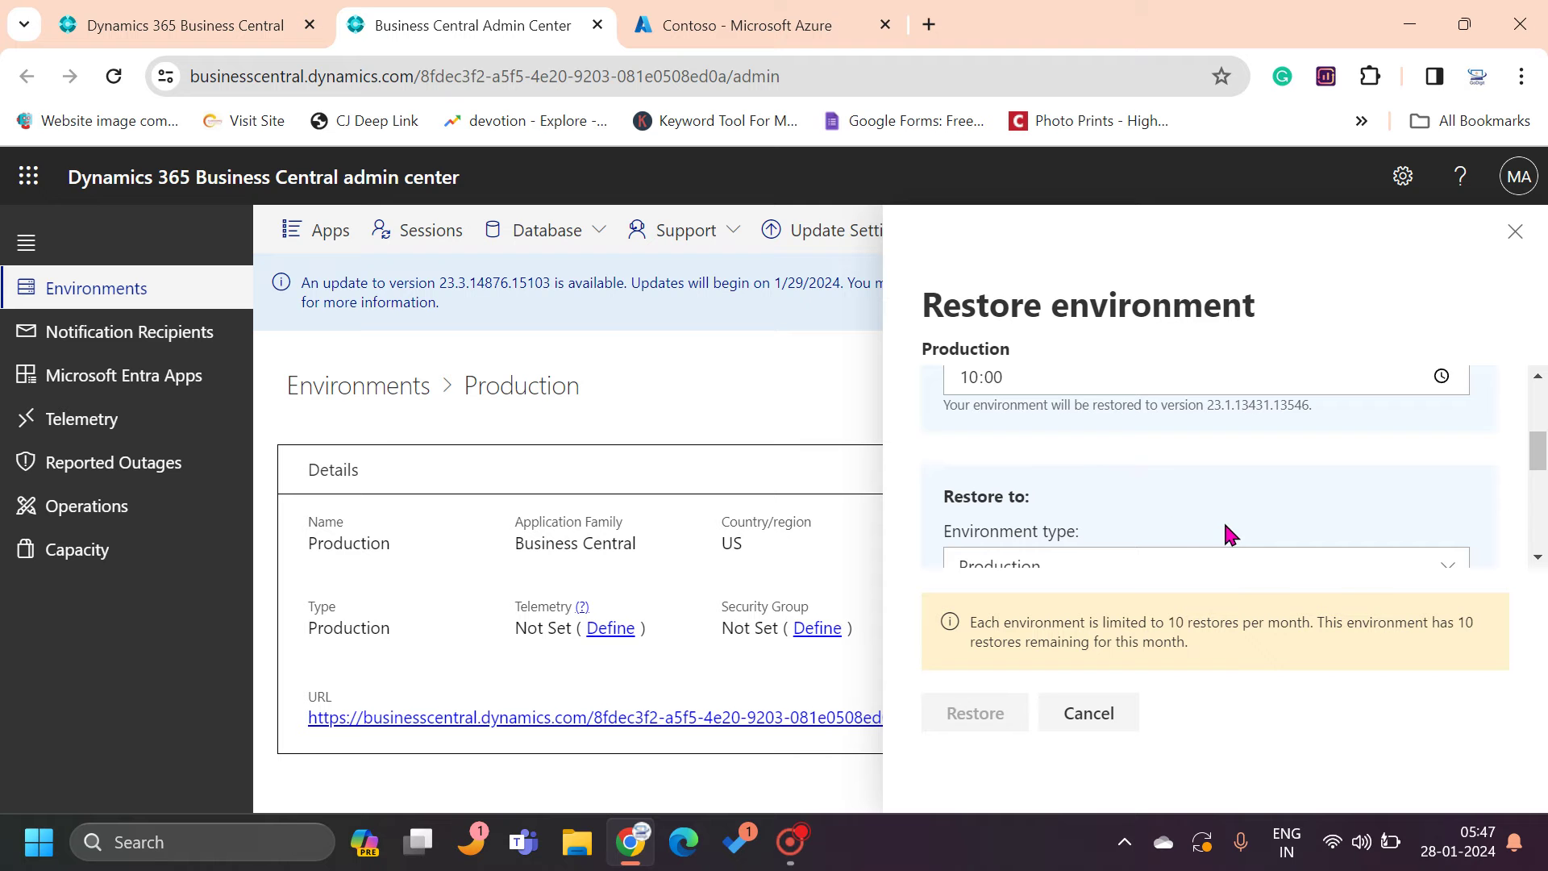
{"action": "scroll", "coordinate": [1153, 504], "scroll_direction": "down", "scroll_amount": 3}
{"action": "scroll", "coordinate": [1153, 502], "scroll_direction": "up", "scroll_amount": 1}
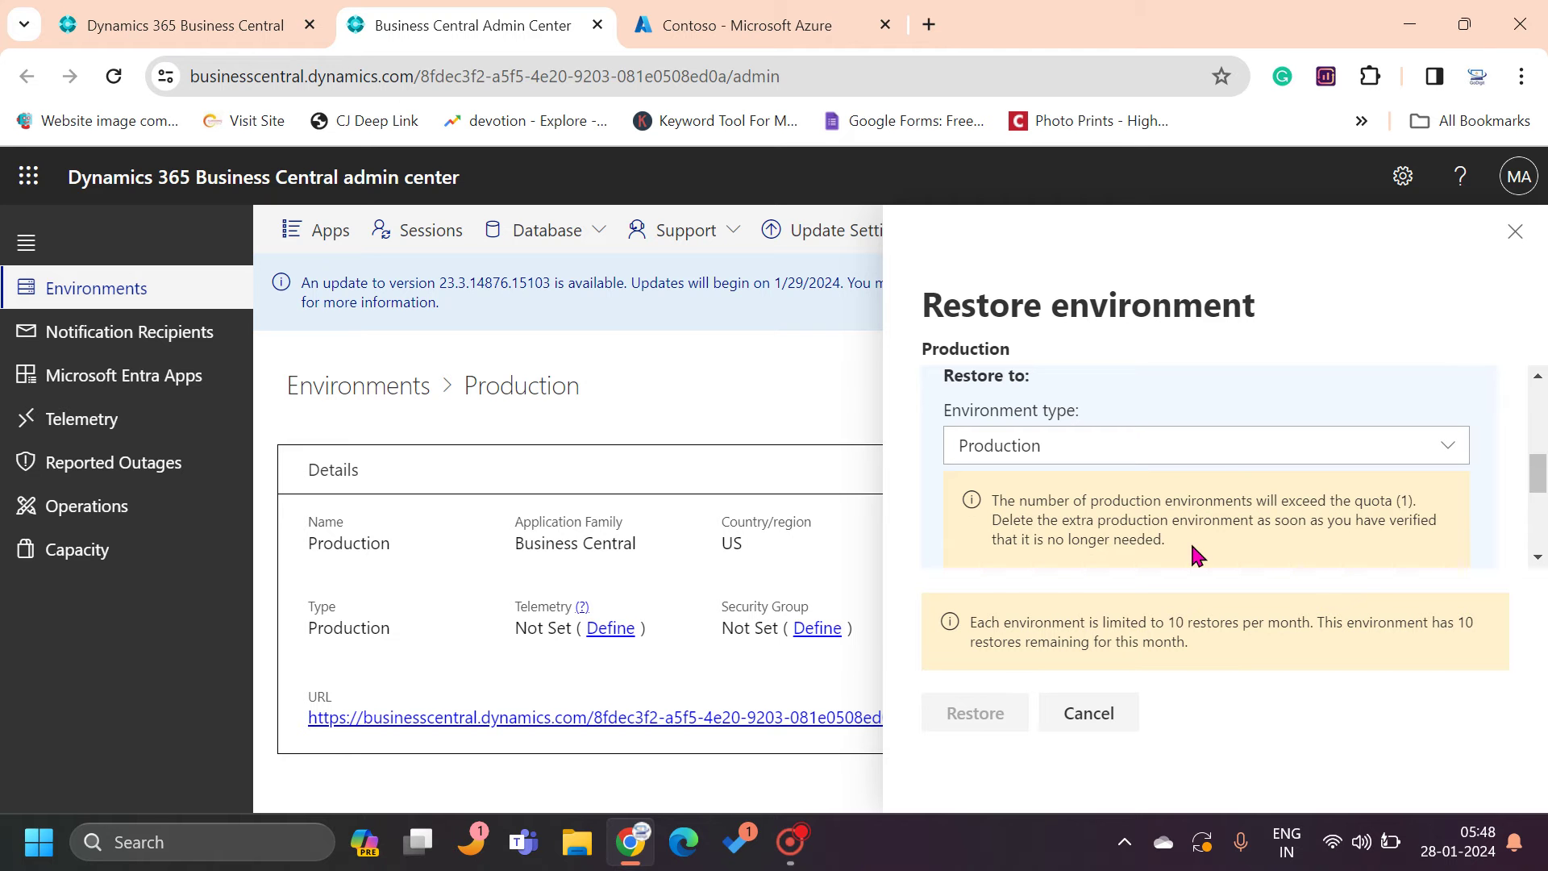
{"action": "left_click", "coordinate": [1402, 464]}
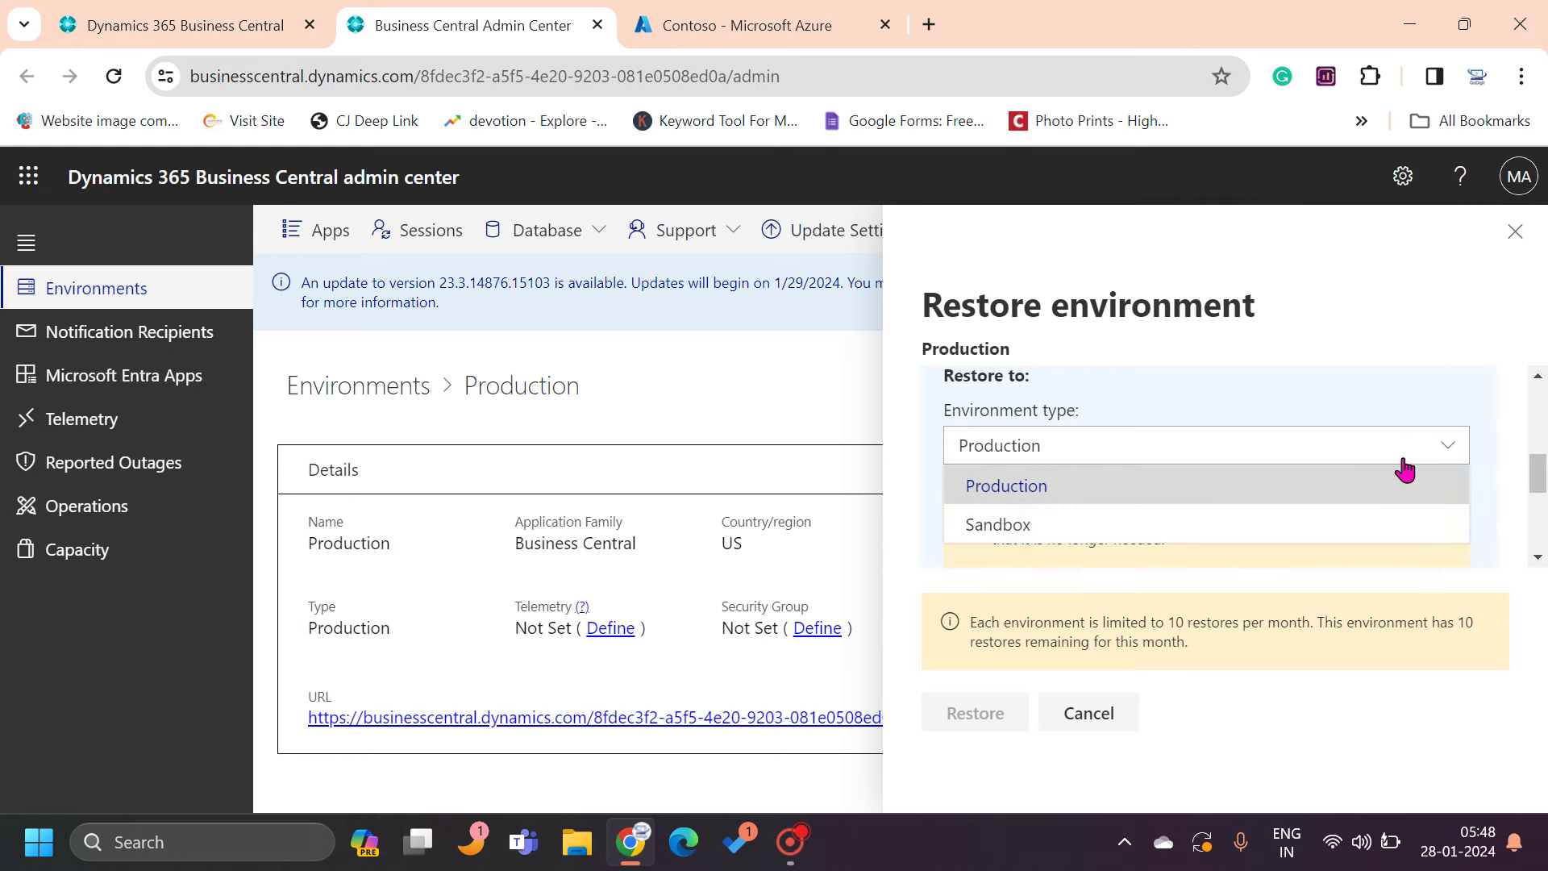
{"action": "left_click", "coordinate": [1025, 523]}
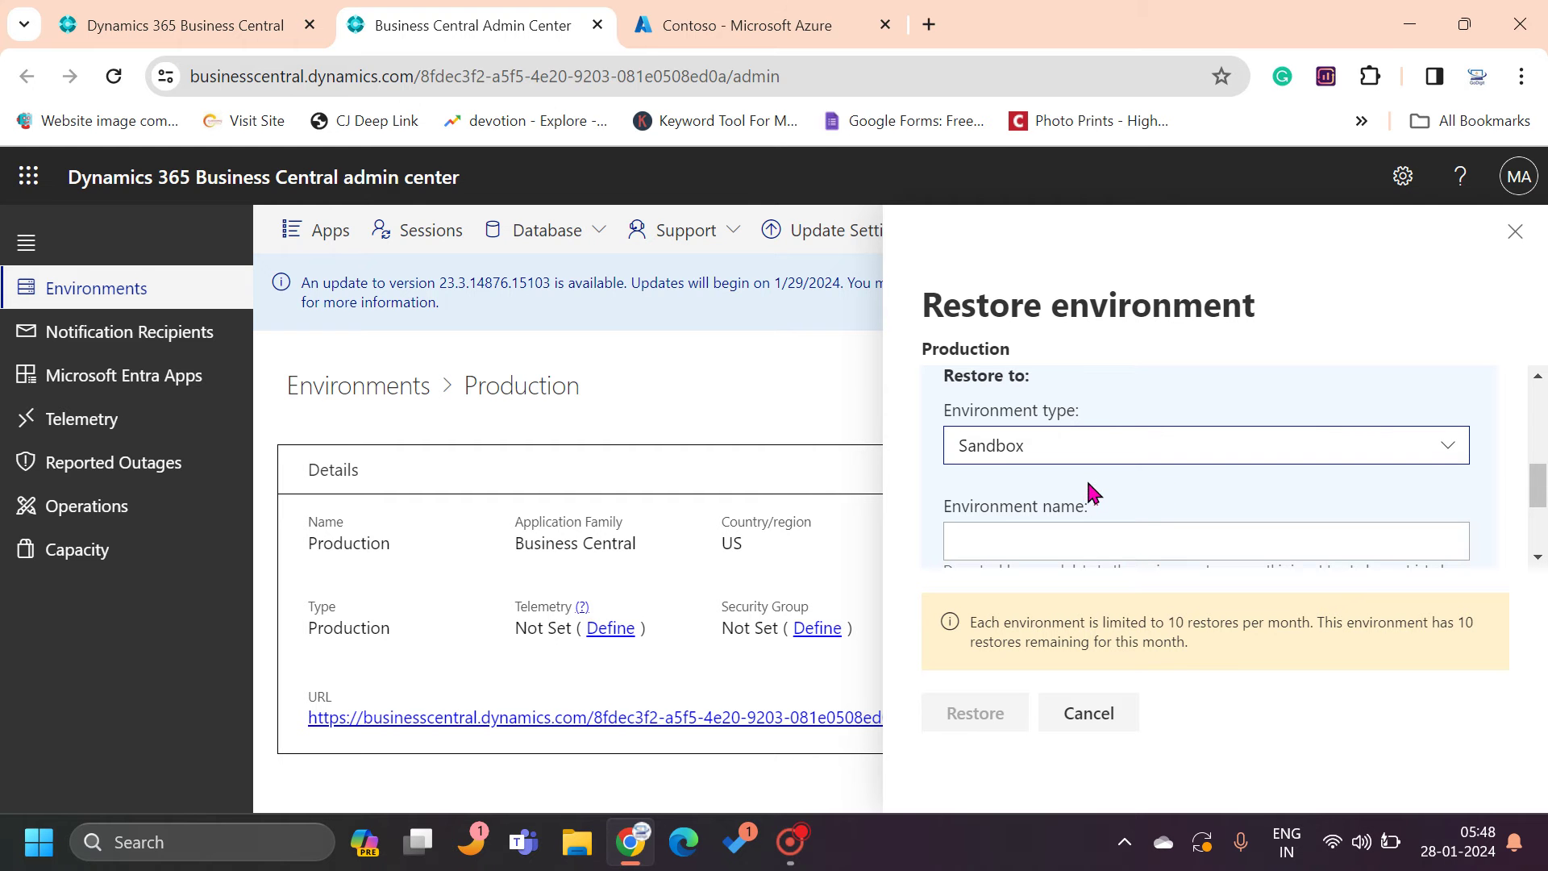
Name the restored environment ProdBackupp01Jan
{"action": "scroll", "coordinate": [1106, 539], "scroll_direction": "down", "scroll_amount": 2}
{"action": "left_click", "coordinate": [1029, 428]}
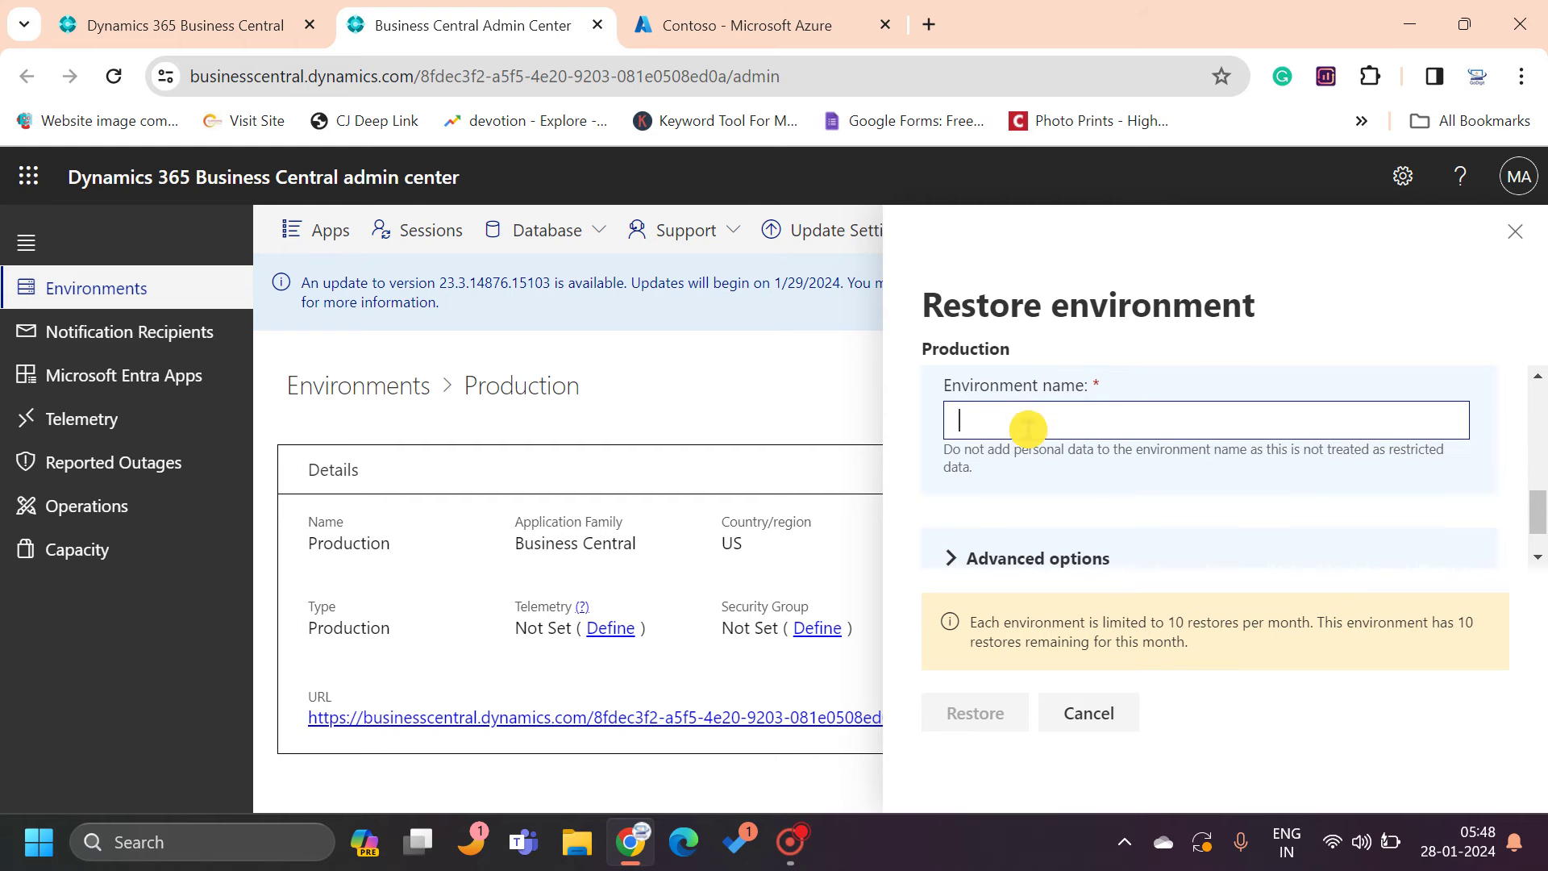
{"action": "type", "text": "Back"}
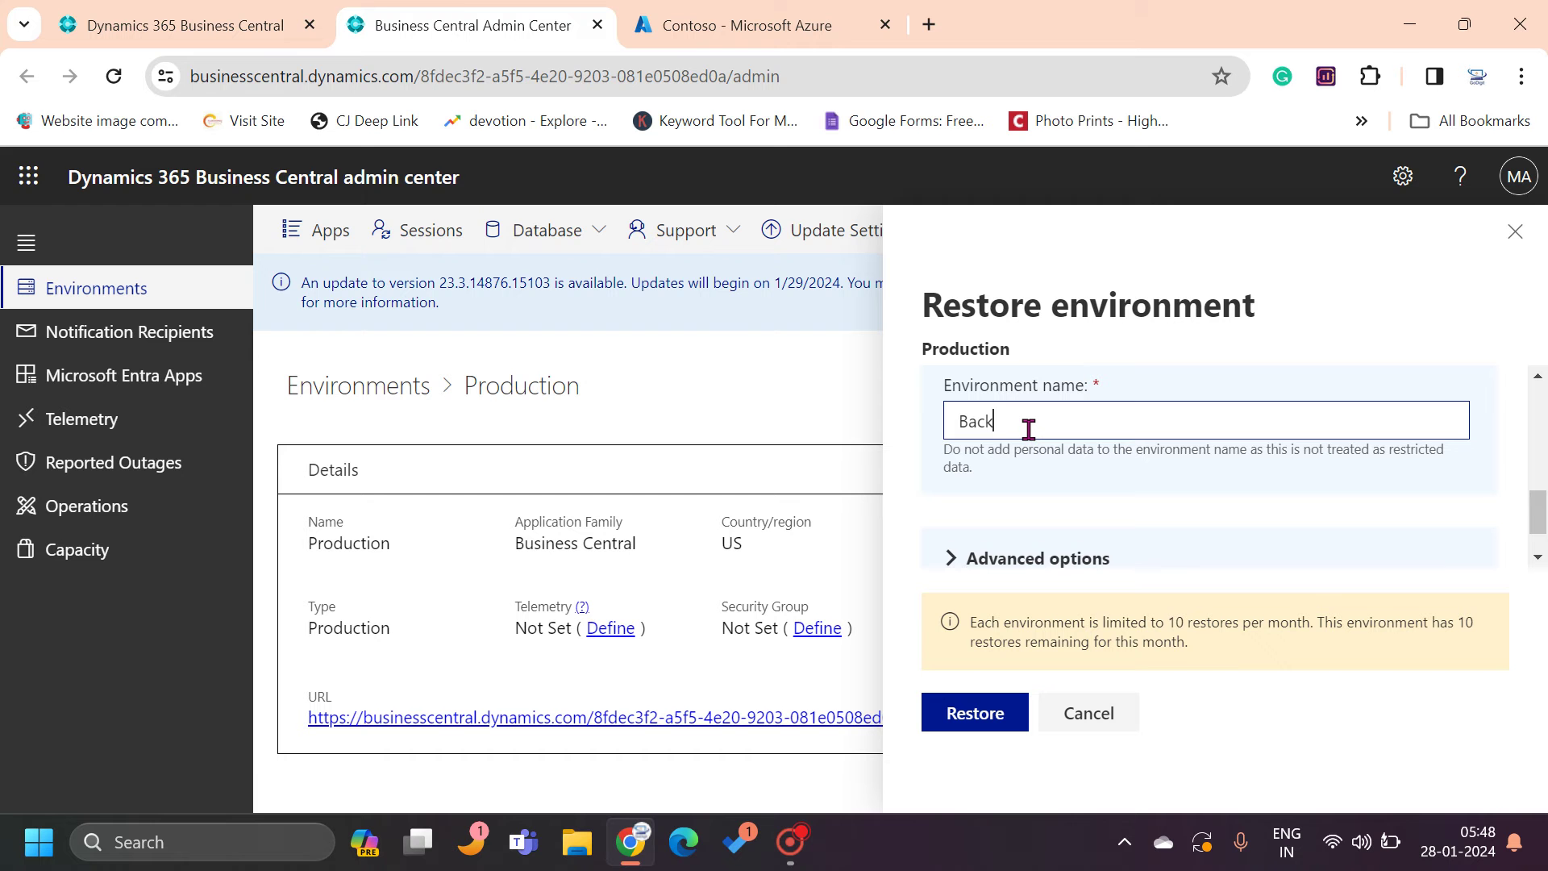
{"action": "type", "text": "upp01Jan"}
{"action": "key", "text": "Home"}
{"action": "type", "text": "Prod"}
Review the advanced restore options for uninstalling per-tenant extensions and third-party App Source apps, and collapse them again
{"action": "scroll", "coordinate": [1341, 505], "scroll_direction": "down", "scroll_amount": 1}
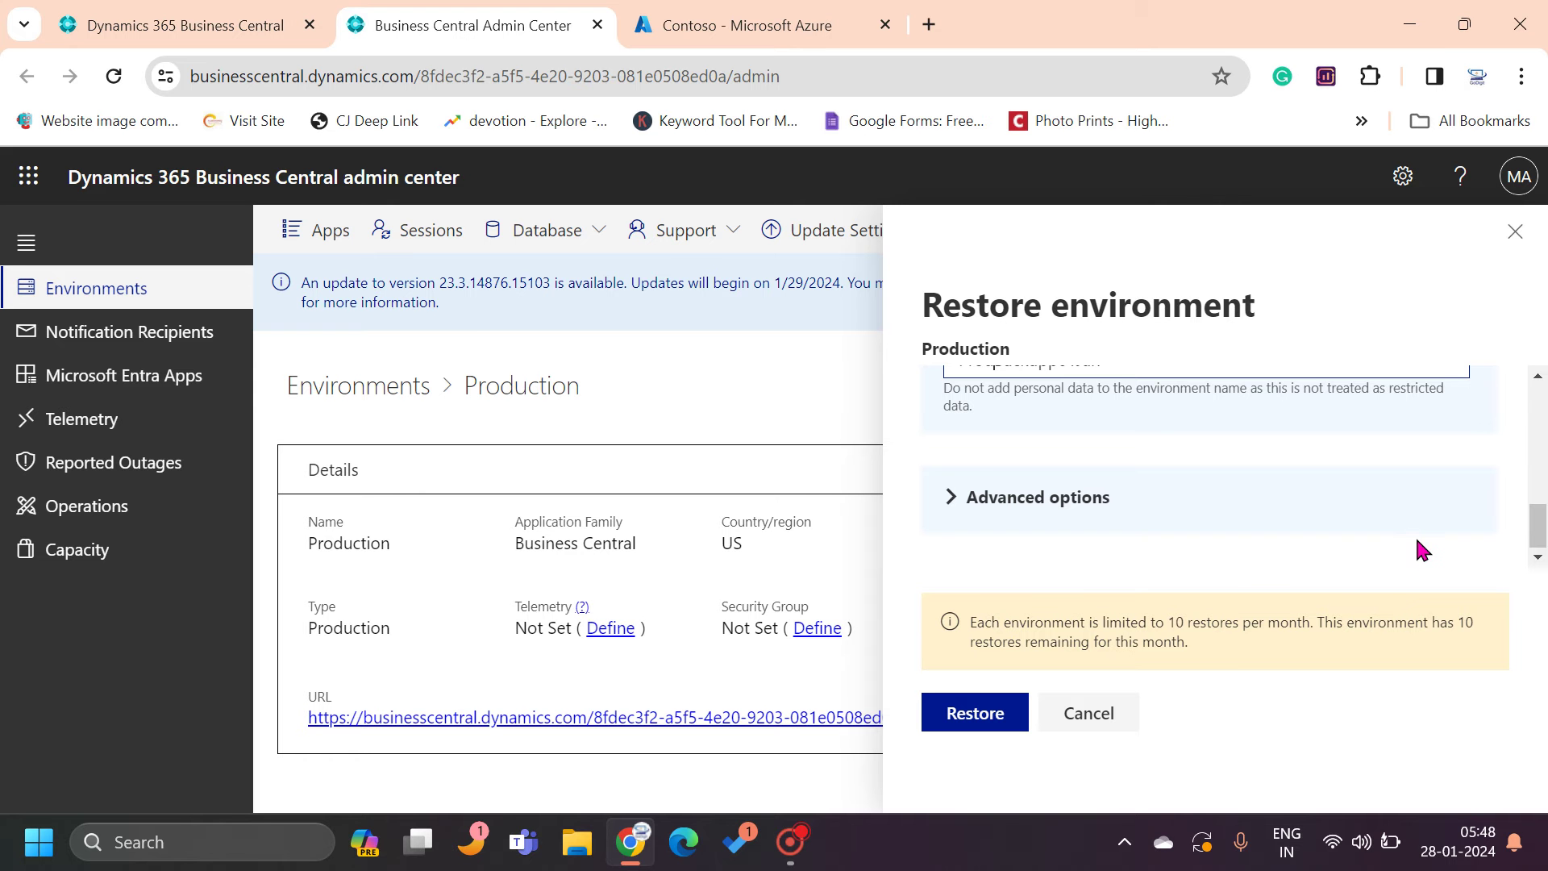
{"action": "left_click", "coordinate": [967, 497]}
{"action": "scroll", "coordinate": [1113, 516], "scroll_direction": "down", "scroll_amount": 3}
{"action": "scroll", "coordinate": [1126, 516], "scroll_direction": "down", "scroll_amount": 1}
{"action": "scroll", "coordinate": [1124, 511], "scroll_direction": "up", "scroll_amount": 4}
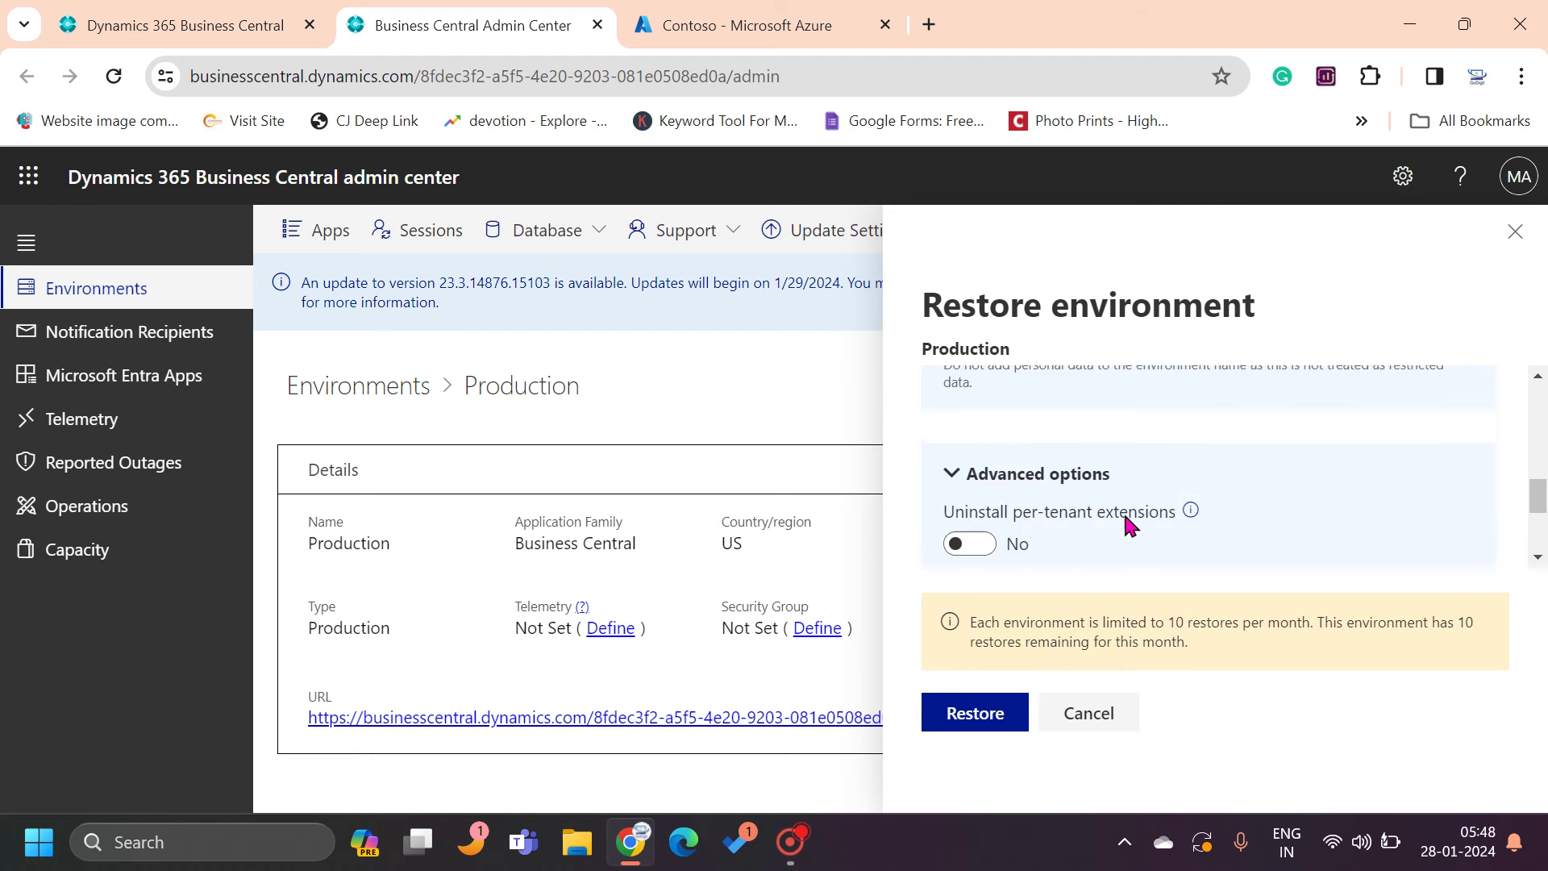
{"action": "scroll", "coordinate": [1072, 476], "scroll_direction": "down", "scroll_amount": 2}
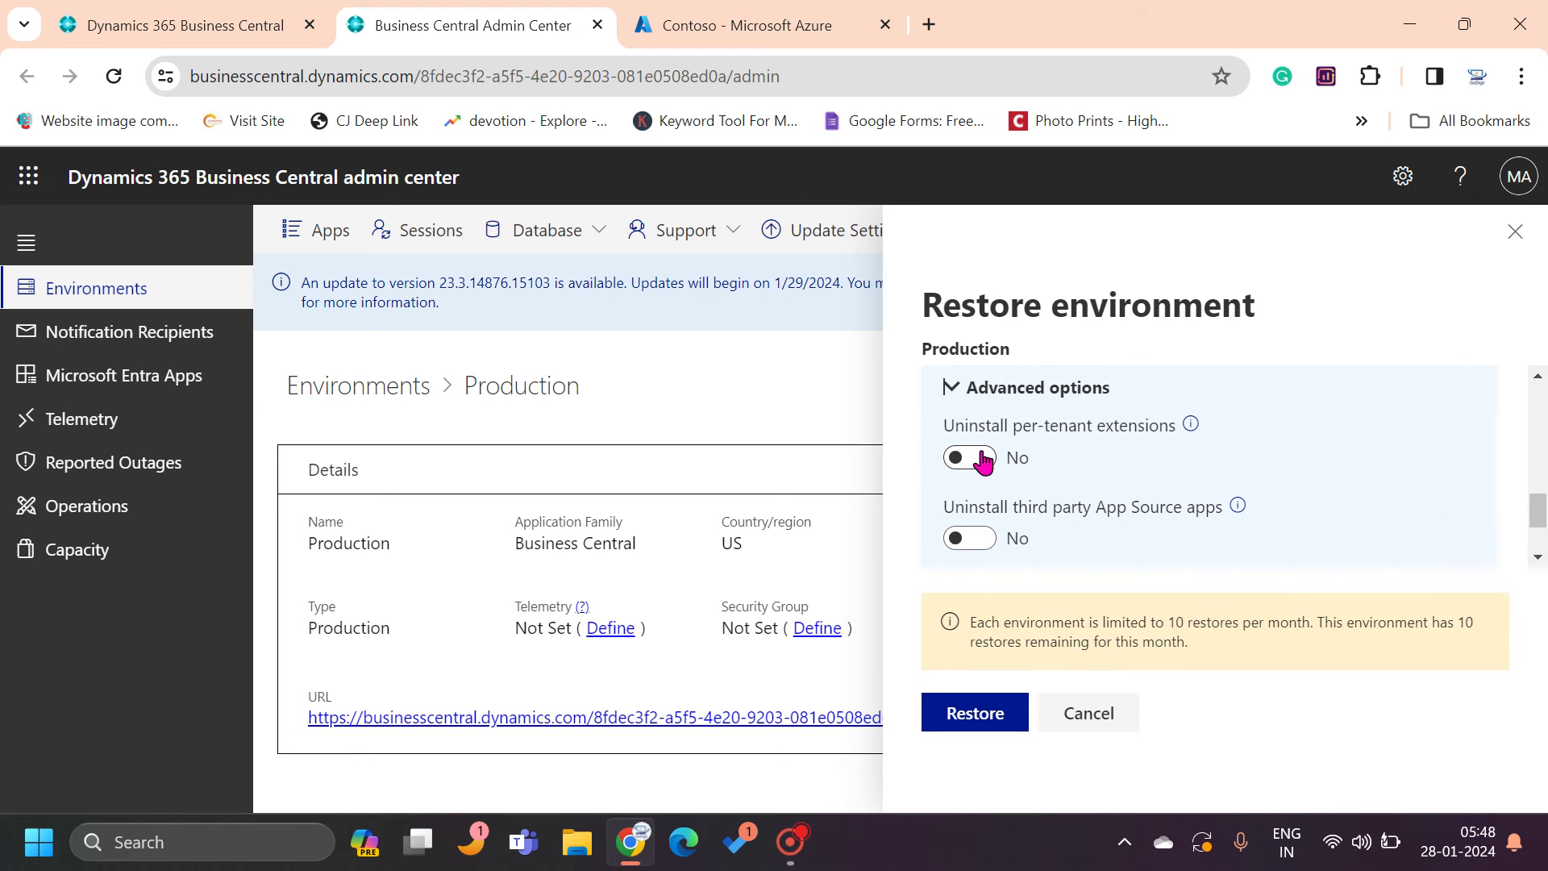
{"action": "scroll", "coordinate": [1038, 500], "scroll_direction": "down", "scroll_amount": 2}
{"action": "scroll", "coordinate": [1040, 500], "scroll_direction": "up", "scroll_amount": 3}
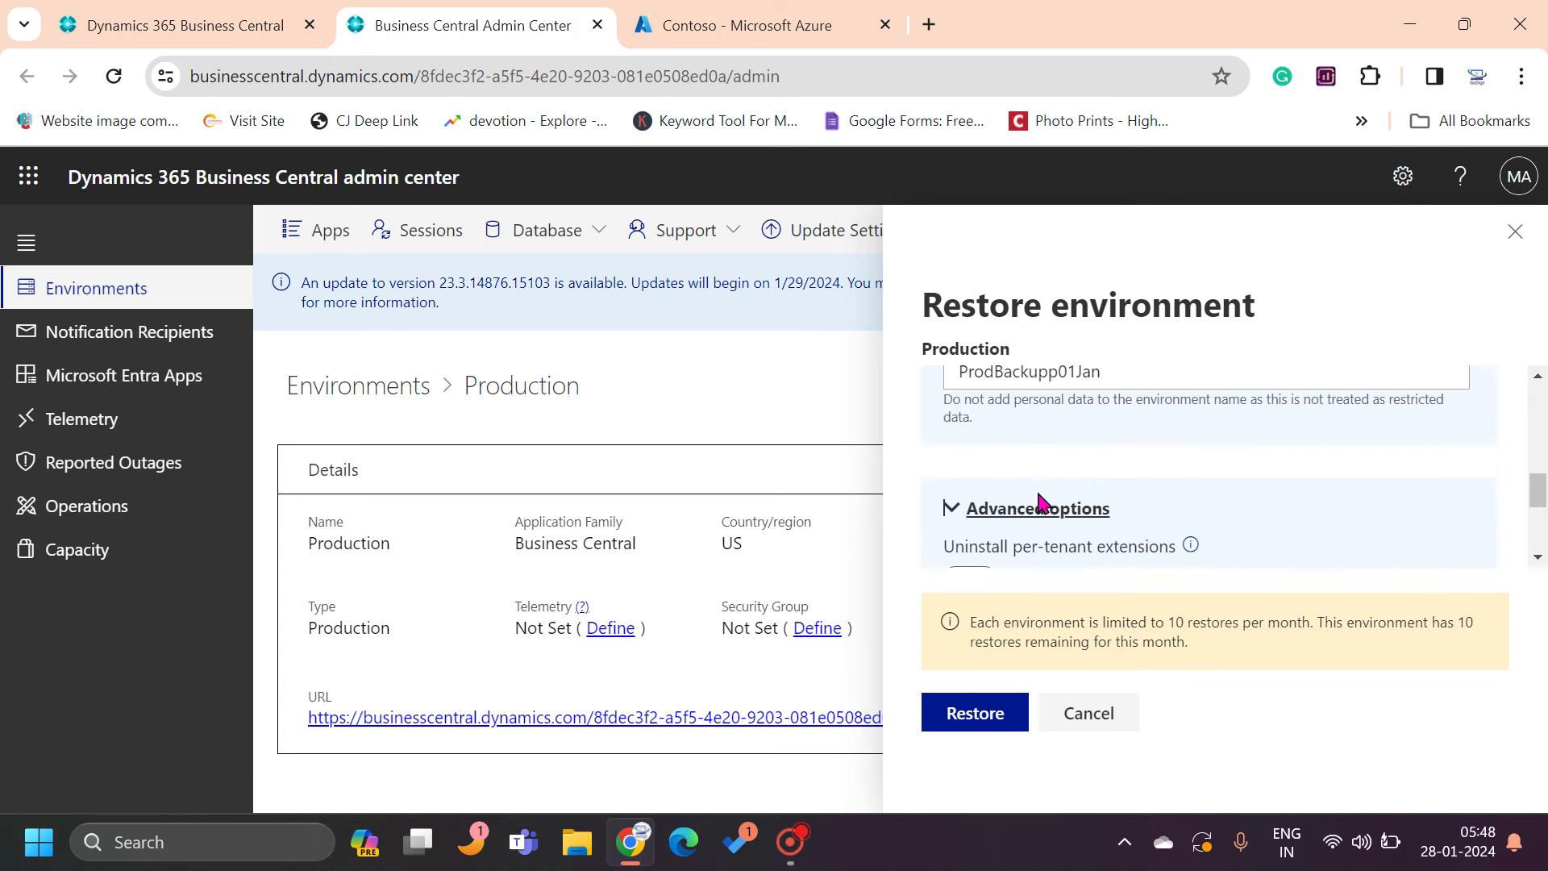
{"action": "left_click", "coordinate": [952, 509]}
{"action": "scroll", "coordinate": [1085, 528], "scroll_direction": "down", "scroll_amount": 1}
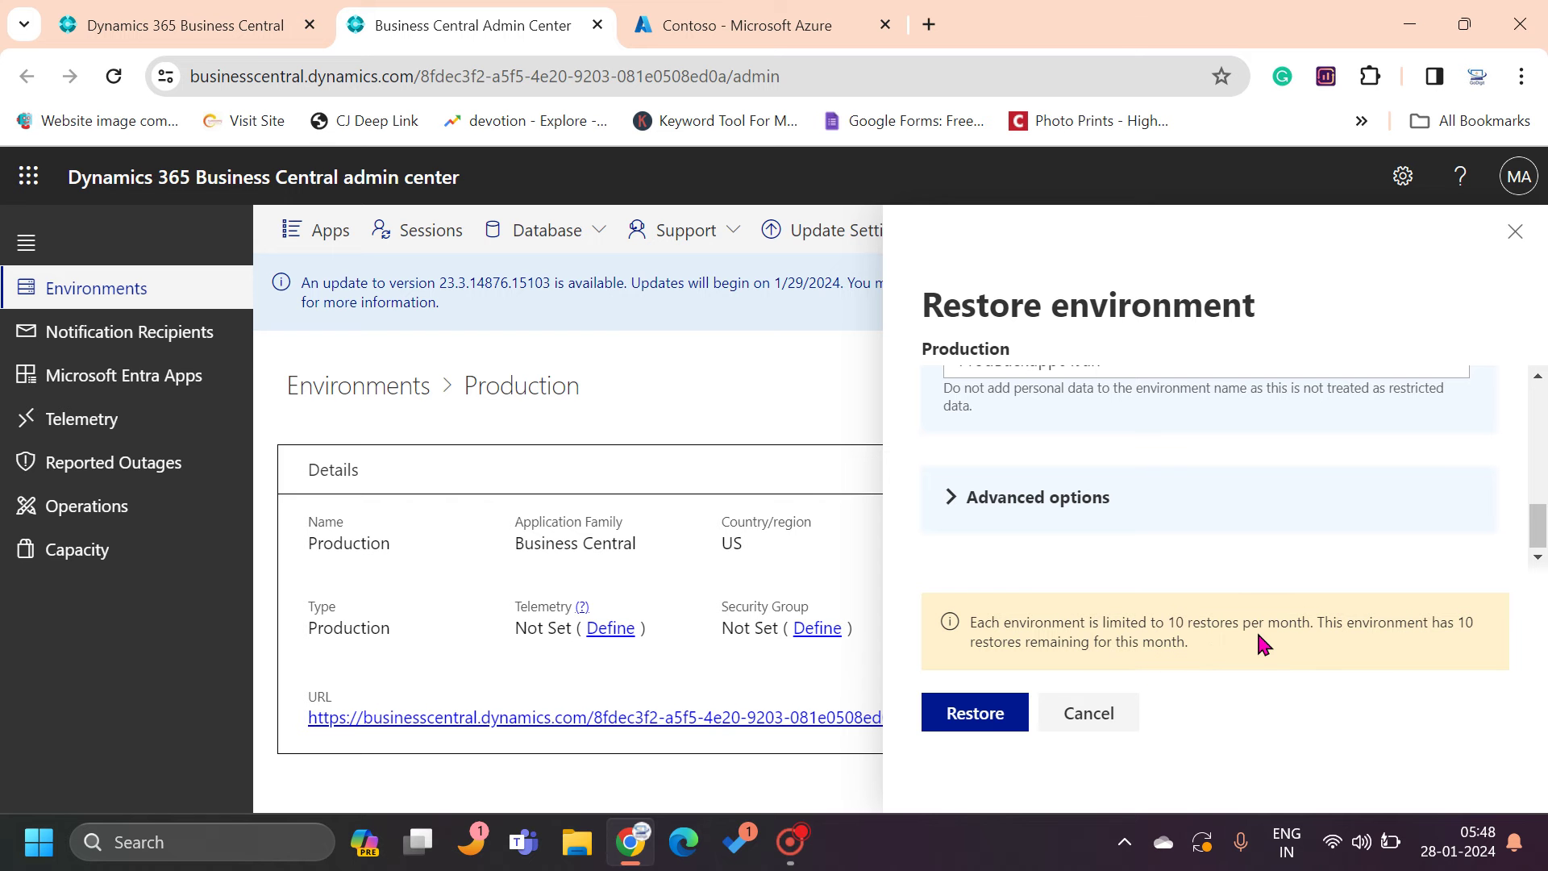
Try to restore the Production environment with these settings, read the message text and dismiss it
{"action": "left_click", "coordinate": [990, 736]}
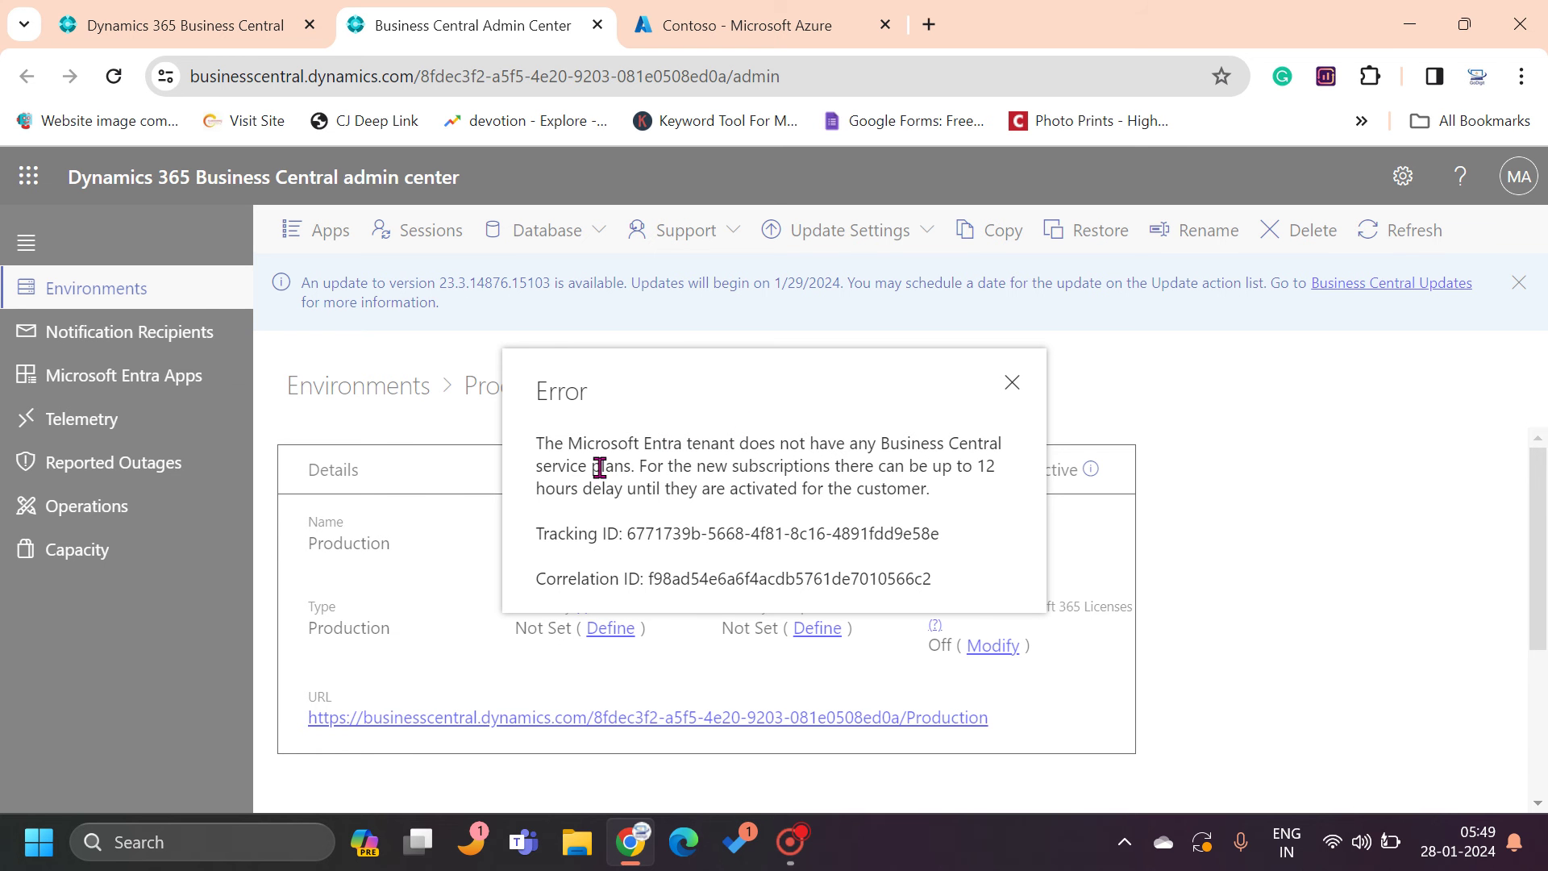
{"action": "left_click", "coordinate": [578, 445]}
{"action": "left_click_drag", "start_coordinate": [577, 445], "coordinate": [957, 443]}
{"action": "left_click", "coordinate": [560, 467]}
{"action": "left_click_drag", "start_coordinate": [560, 467], "coordinate": [947, 504]}
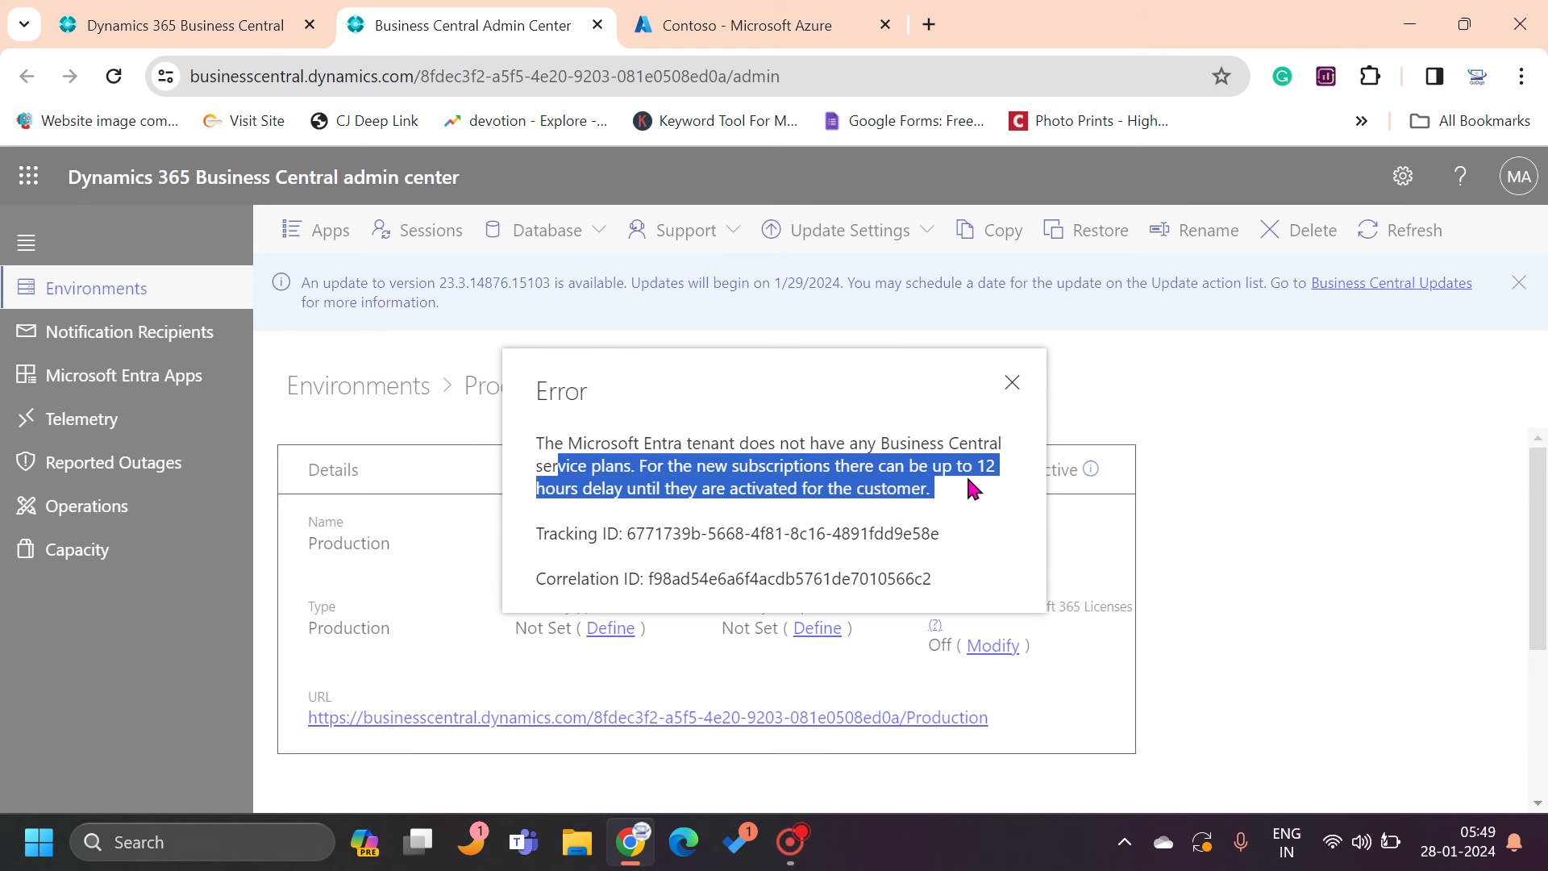
{"action": "left_click", "coordinate": [1011, 384]}
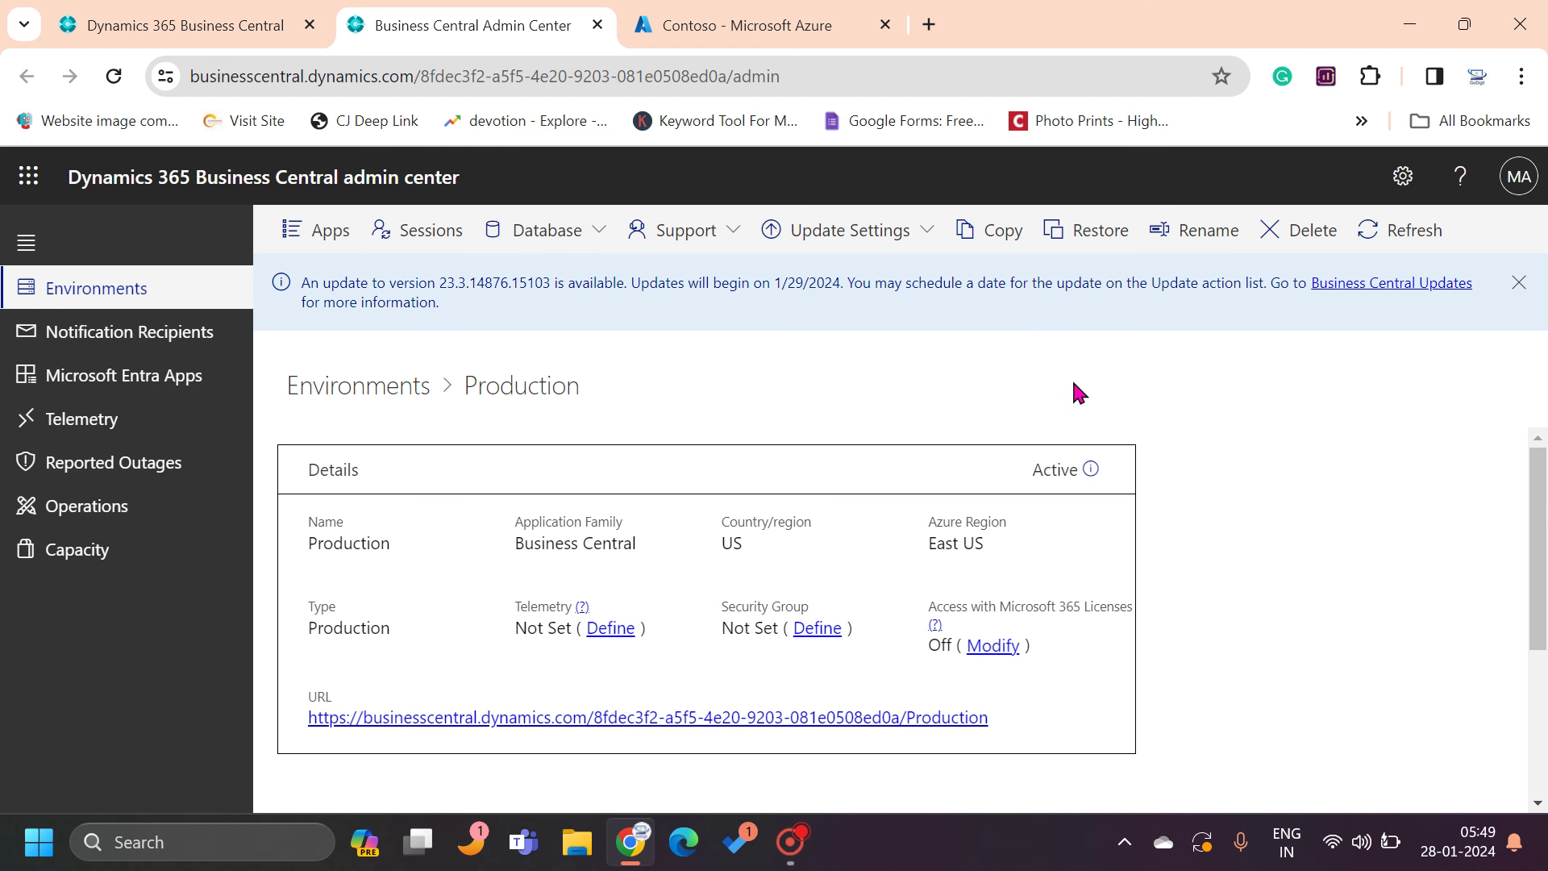